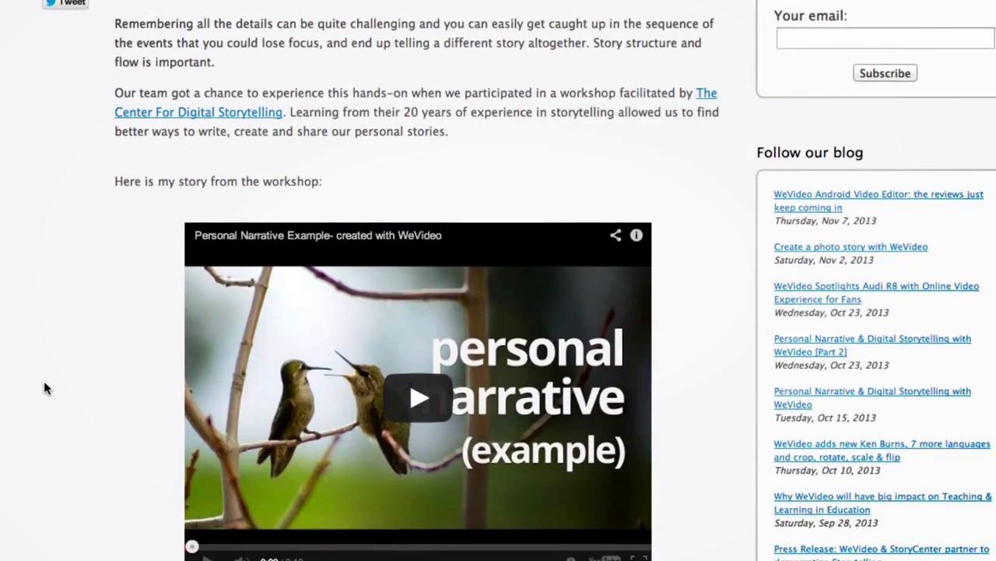
Step: Look through the personal narrative blog post and play its example video
scroll(44, 381, down, 8)
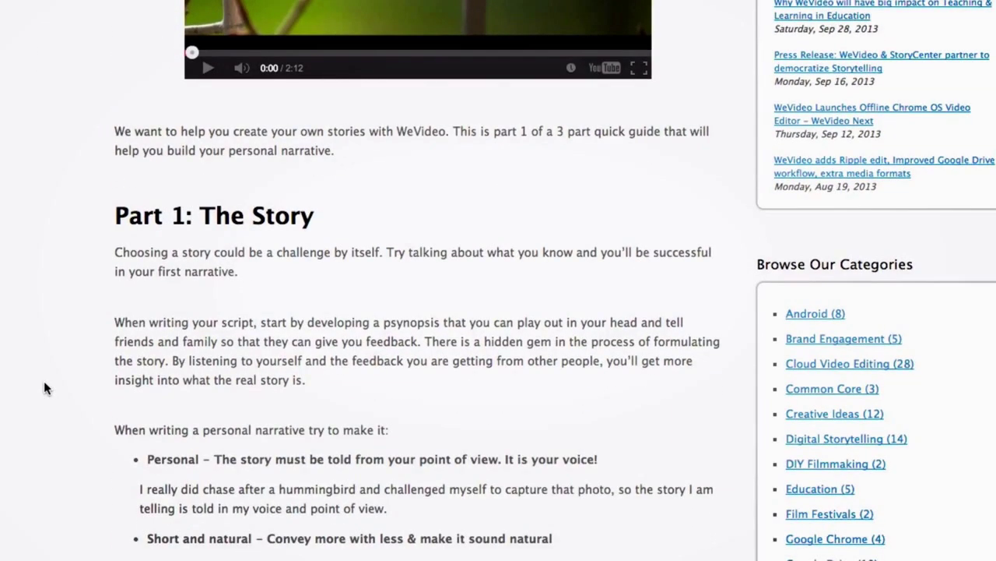
scroll(44, 381, up, 6)
scroll(43, 381, up, 4)
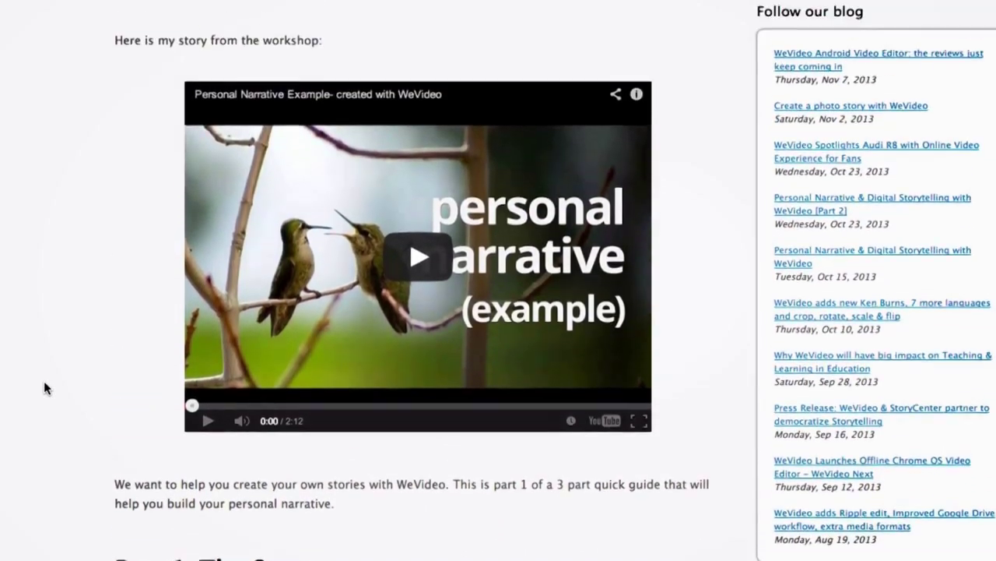
click(418, 280)
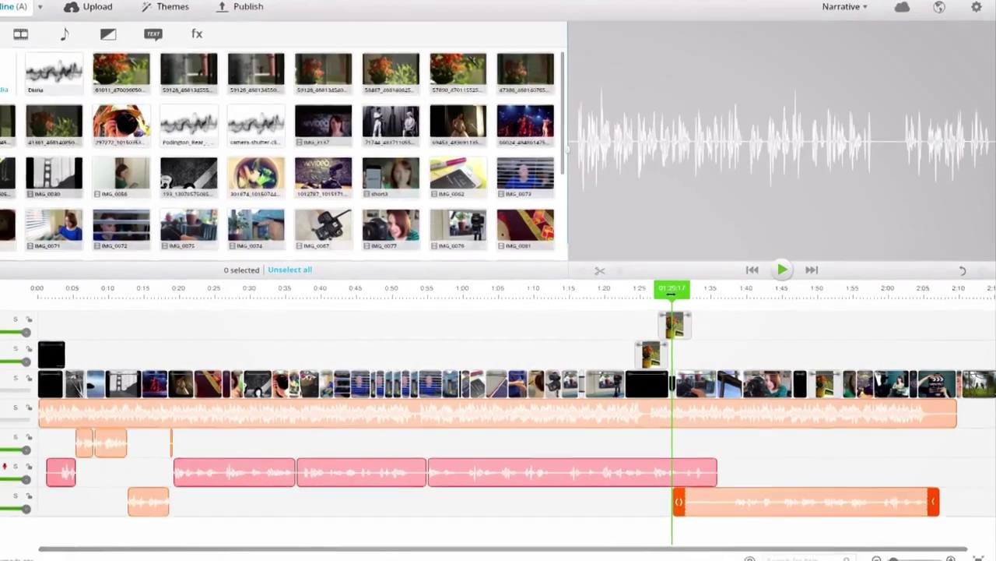
Step: Move the second part of the split lower audio clip, starting near 01:37:19, further along the timeline onto the track above
click(740, 300)
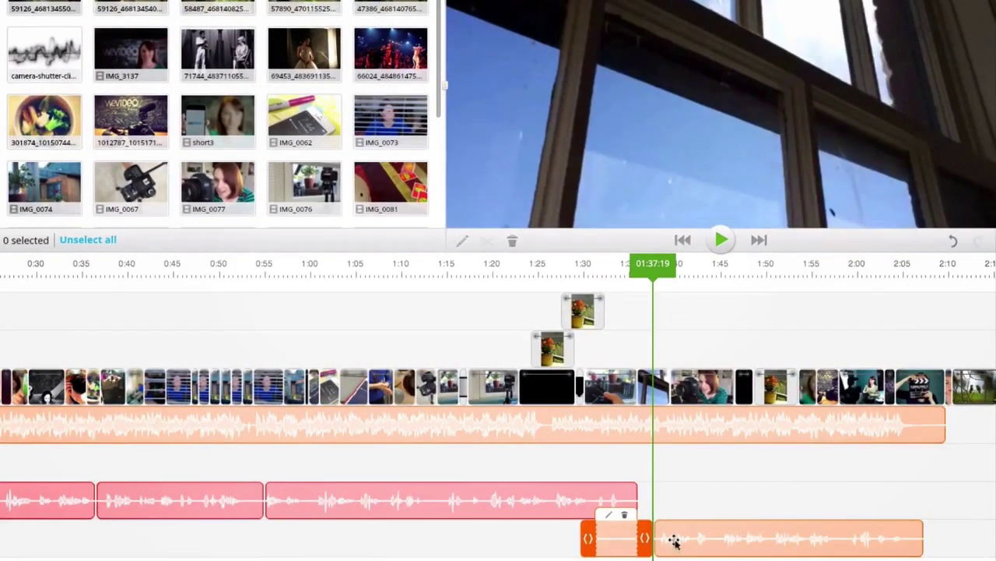
drag(674, 543, 730, 505)
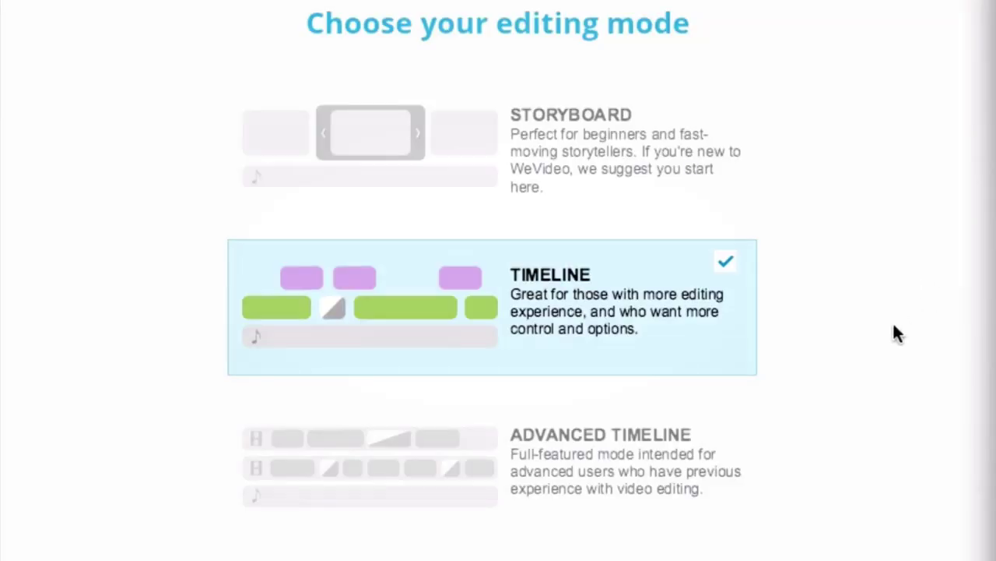
Step: Choose the Timeline editing mode and rename the untitled video Narrative
click(693, 487)
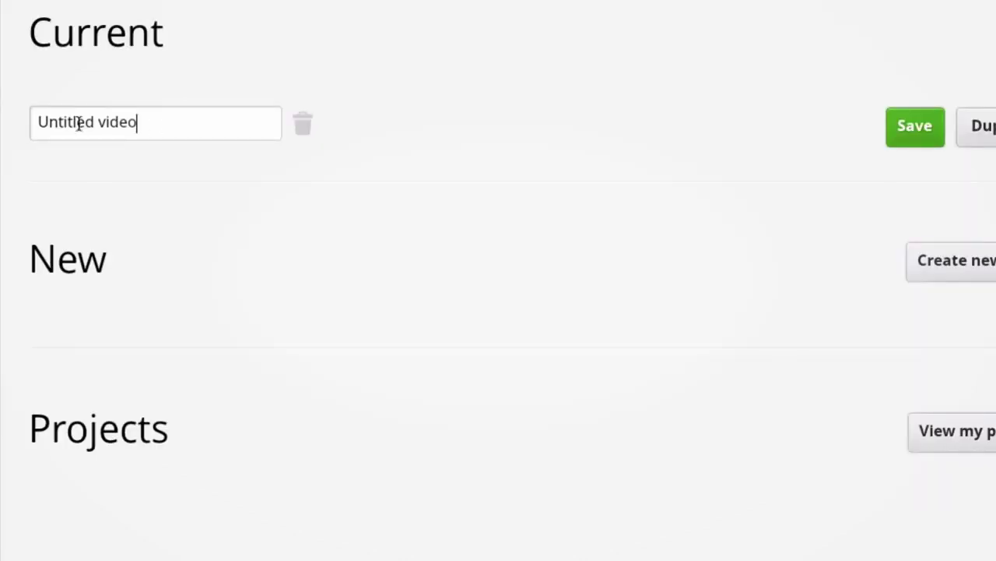
key(ctrl+a)
text(Na)
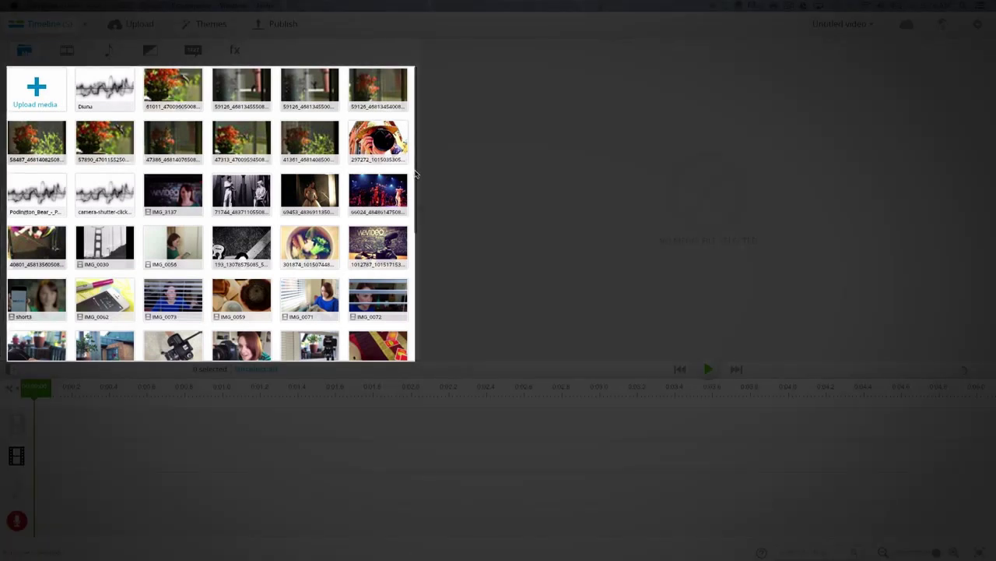
Step: Place the first audio recording in the media library at the start of the narration track
mouse_move(416, 175)
mouse_down()
mouse_move(416, 273)
mouse_move(425, 215)
mouse_move(420, 173)
mouse_move(410, 168)
mouse_up()
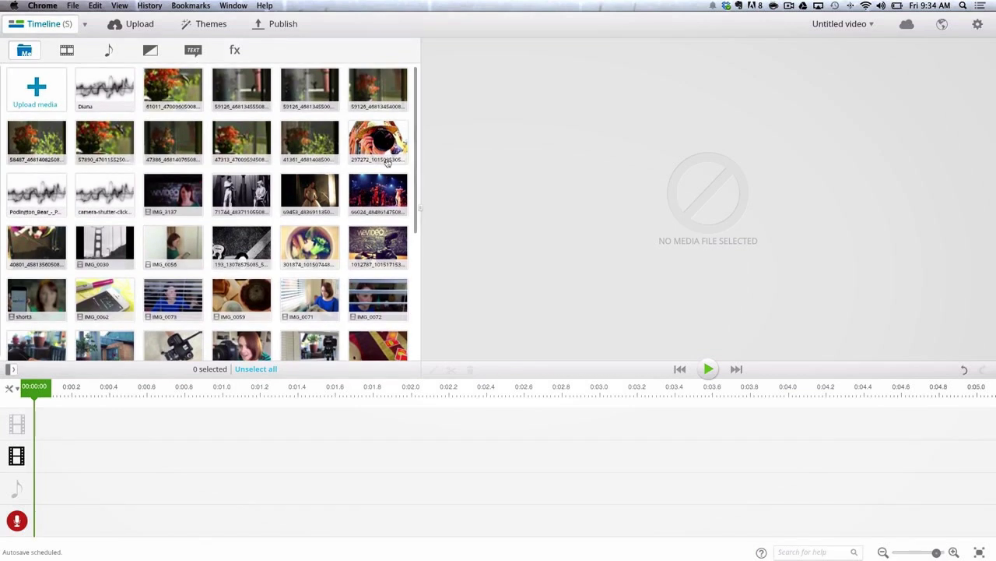
drag(100, 89, 69, 526)
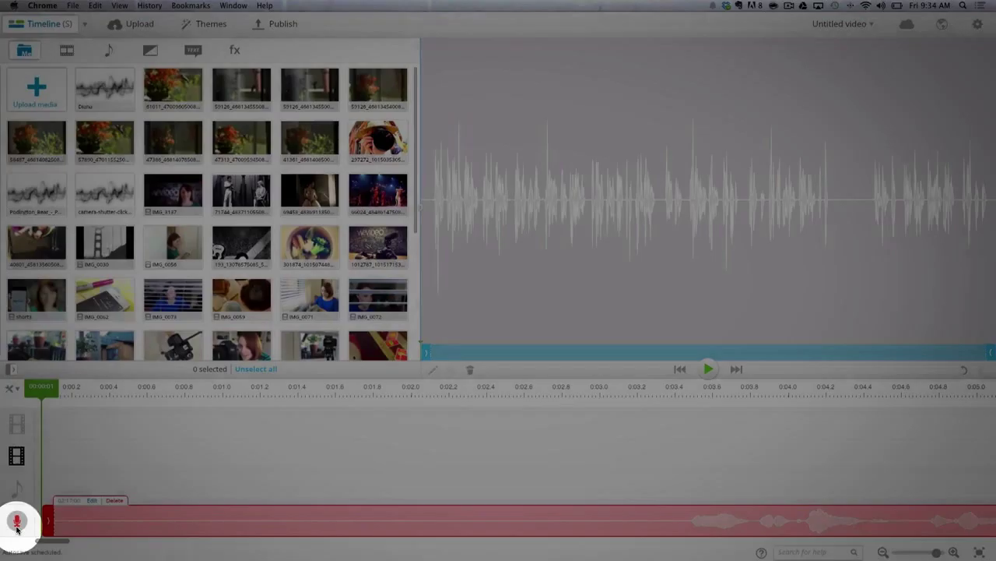
Step: View the microphone recording dialog without recording anything, and play the narration from 00:03:09
click(16, 522)
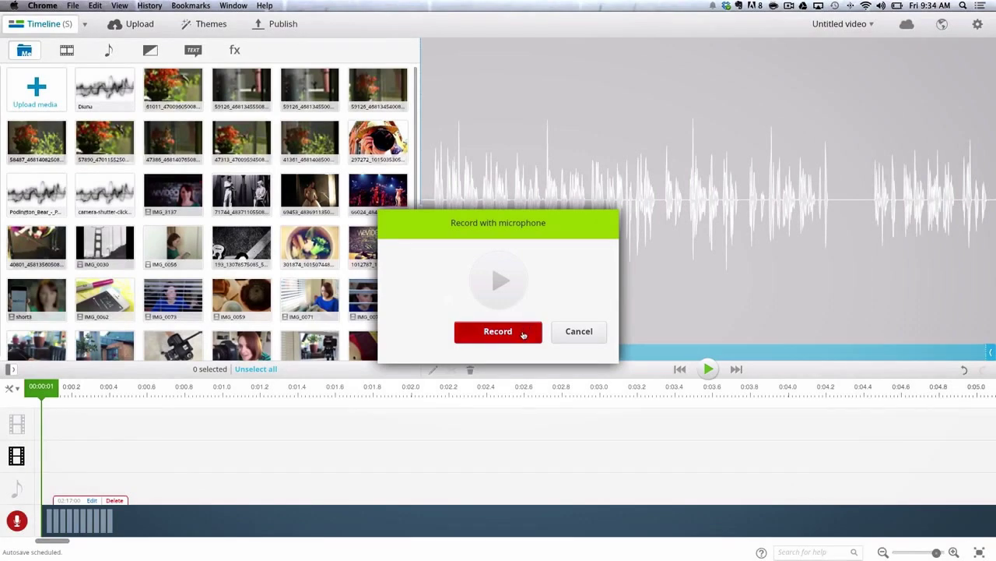
key(Escape)
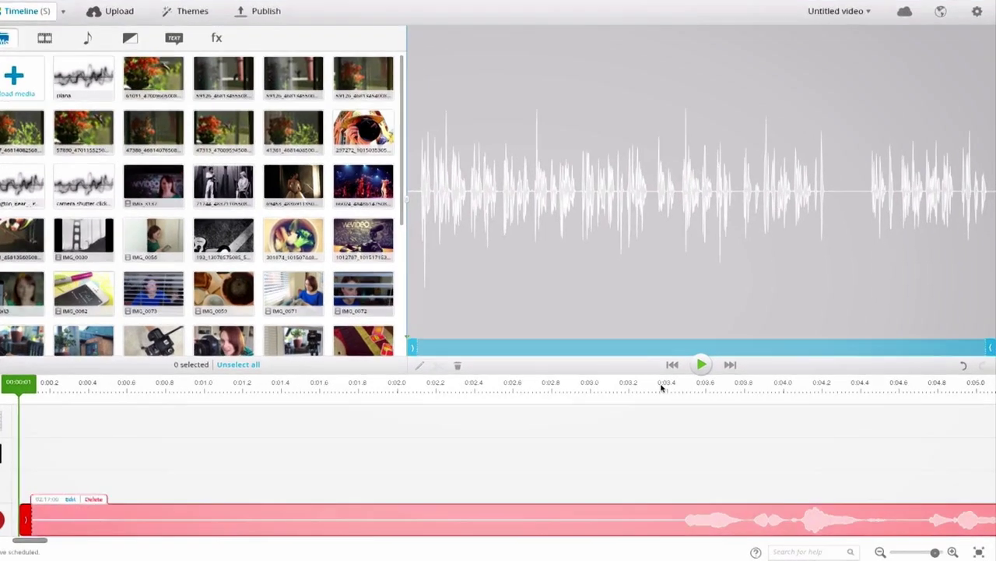
click(675, 390)
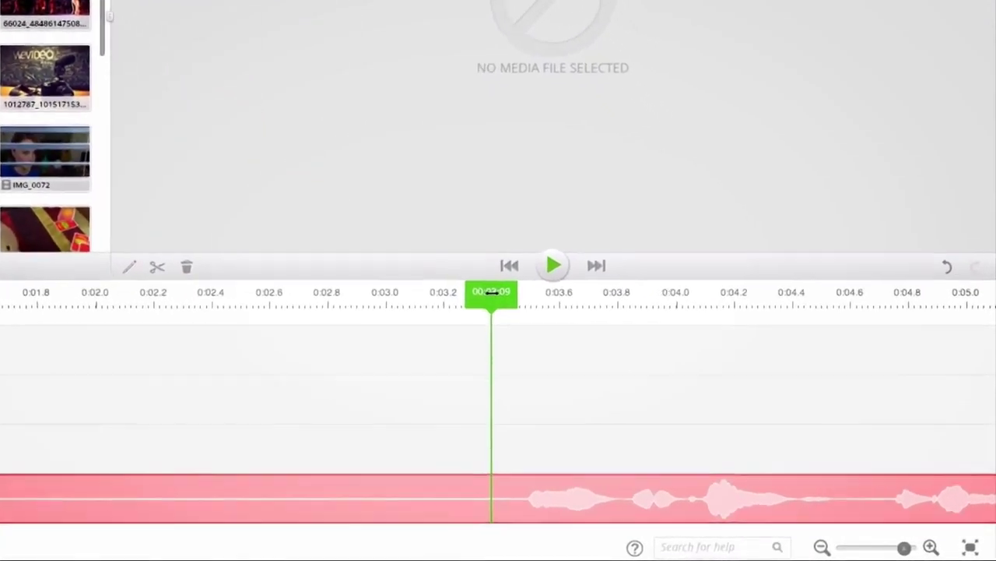
key(space)
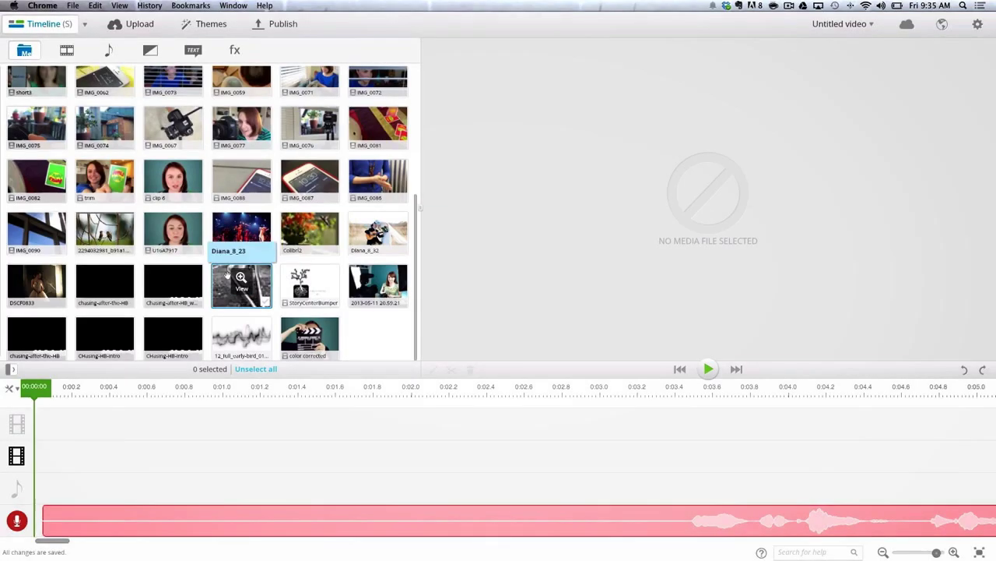
Step: Place the railway-track, guitar, camera and vegetable-bowl photos on the main video track in that order
drag(227, 276, 55, 459)
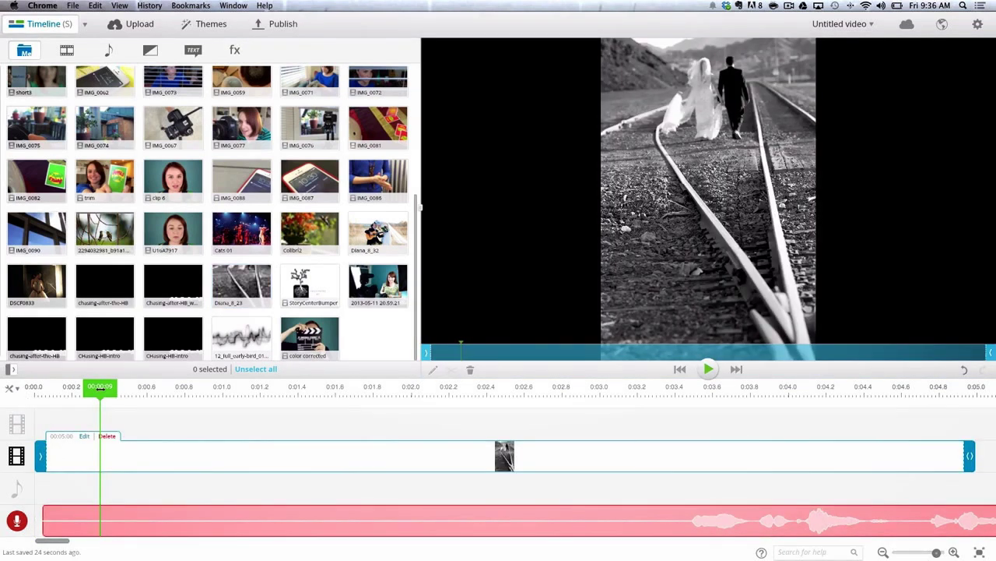
drag(936, 552, 903, 552)
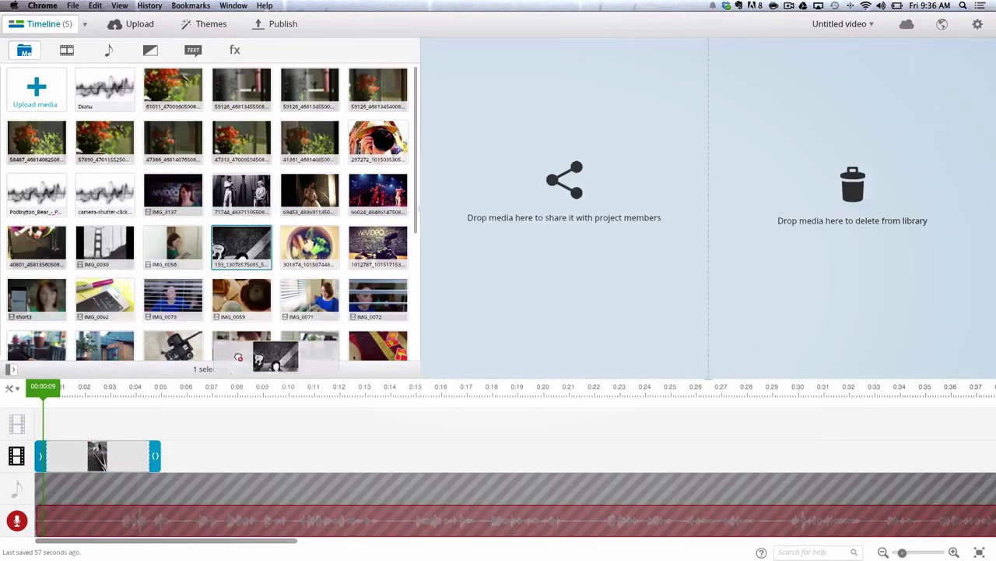
drag(276, 351, 233, 457)
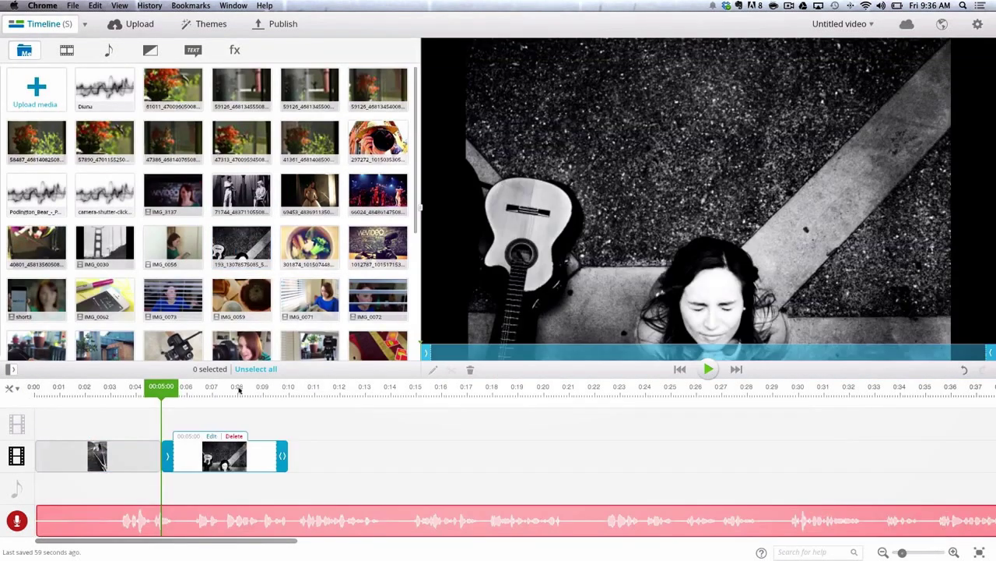
drag(293, 258, 314, 454)
drag(378, 137, 277, 460)
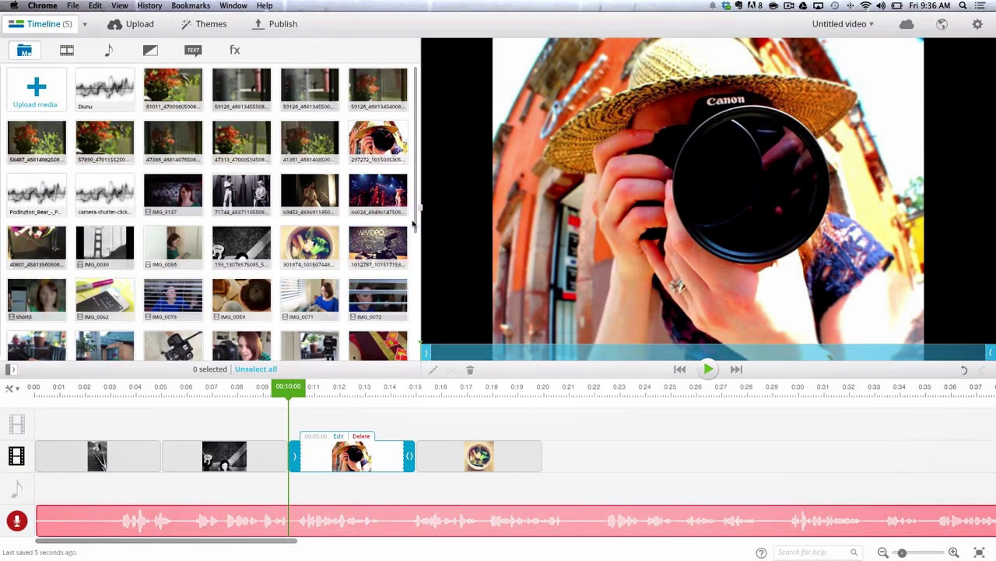
Step: Move the camera photo ahead of the guitar photo and shorten it to end at 00:07:09
drag(415, 226, 414, 358)
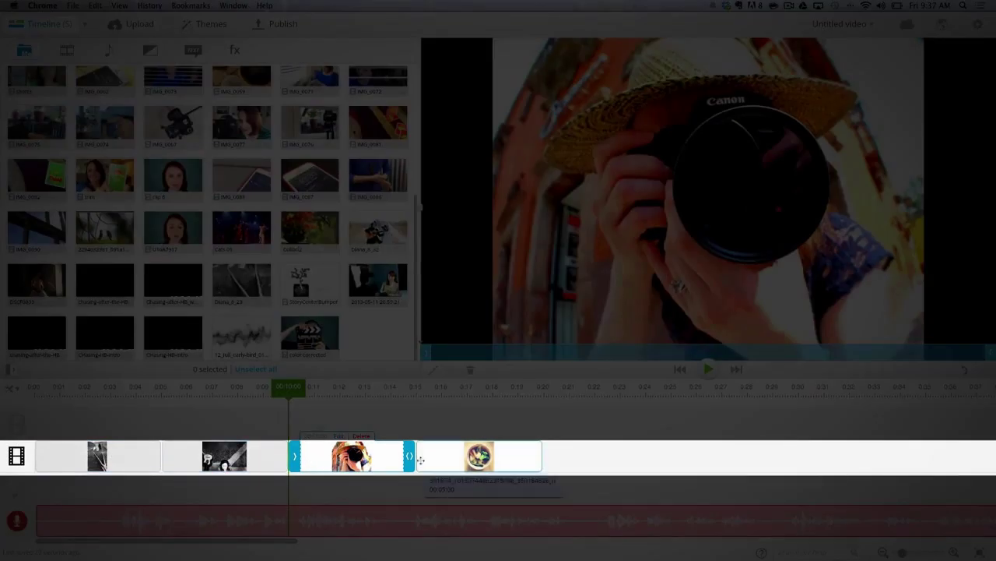
drag(409, 456, 204, 455)
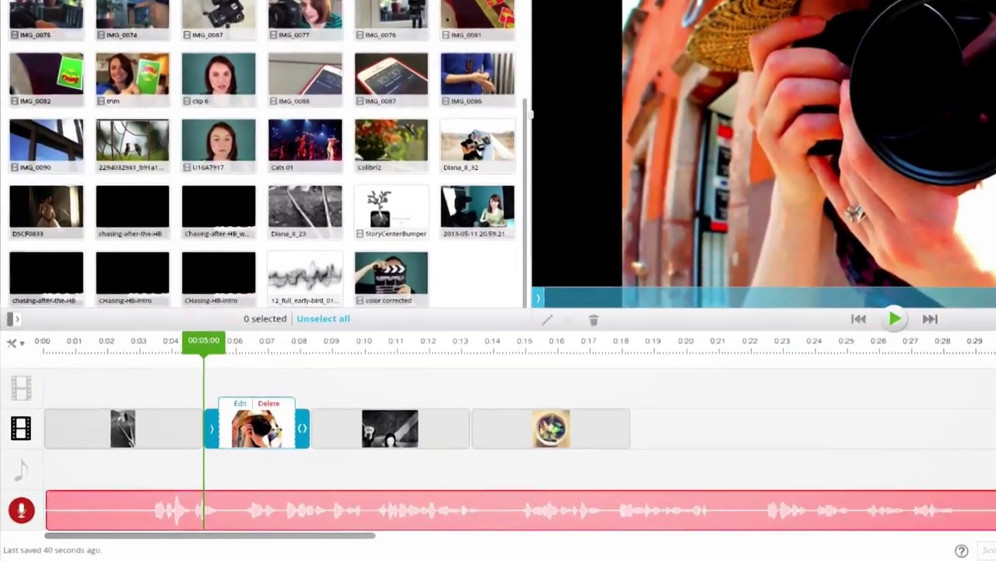
drag(302, 427, 269, 428)
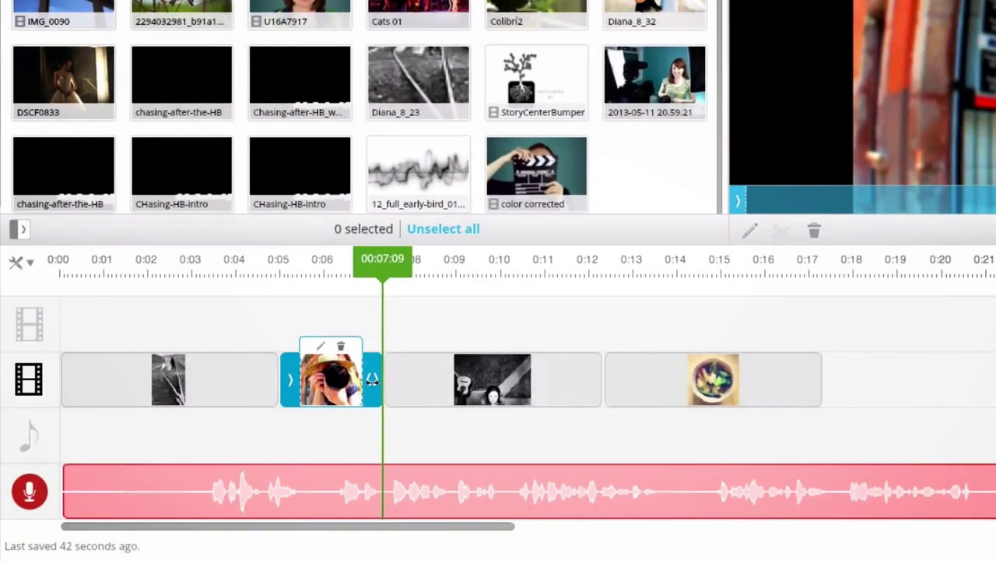
Step: Move the camera photo back behind the guitar photo and trim the guitar photo to end at 00:08:02
drag(372, 379, 601, 382)
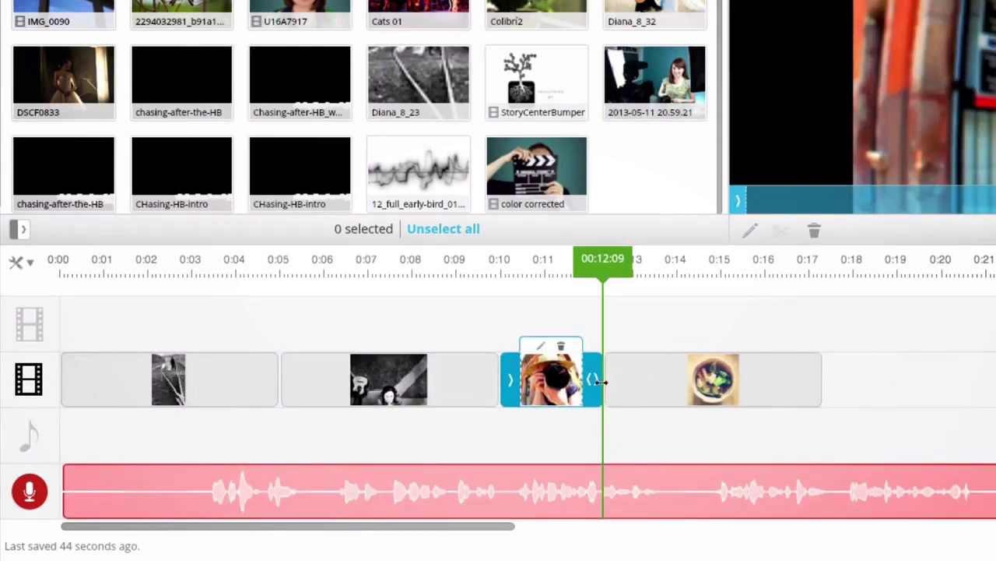
click(463, 380)
drag(491, 379, 405, 379)
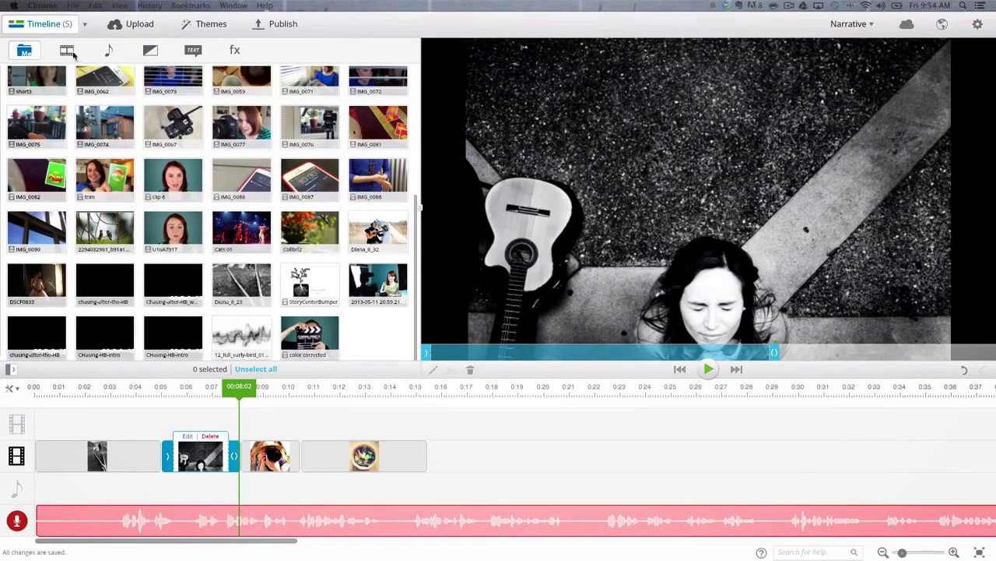
Step: Insert a black background clip between the camera and vegetable-bowl photos and shorten it from its start
click(69, 51)
click(46, 75)
drag(45, 76, 299, 464)
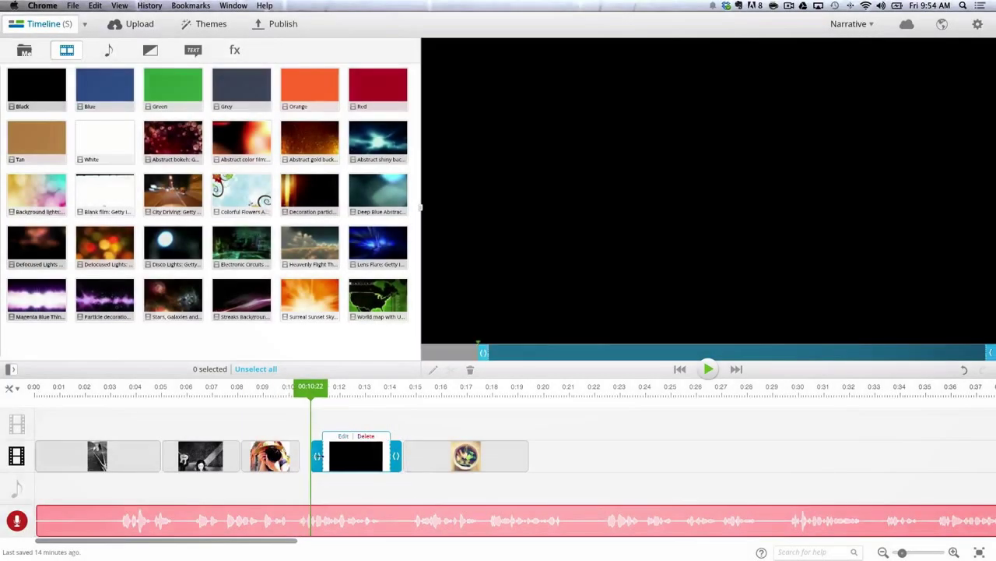
drag(307, 455, 341, 457)
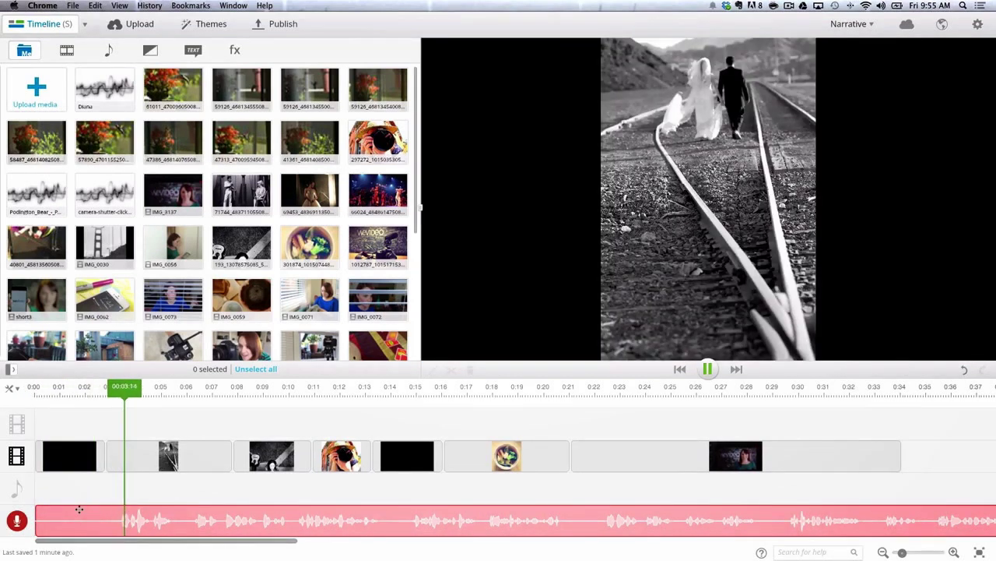
Step: Place the library photo whose name starts with 40801 on the upper video track above the second black clip, ending at 00:16:02
click(79, 509)
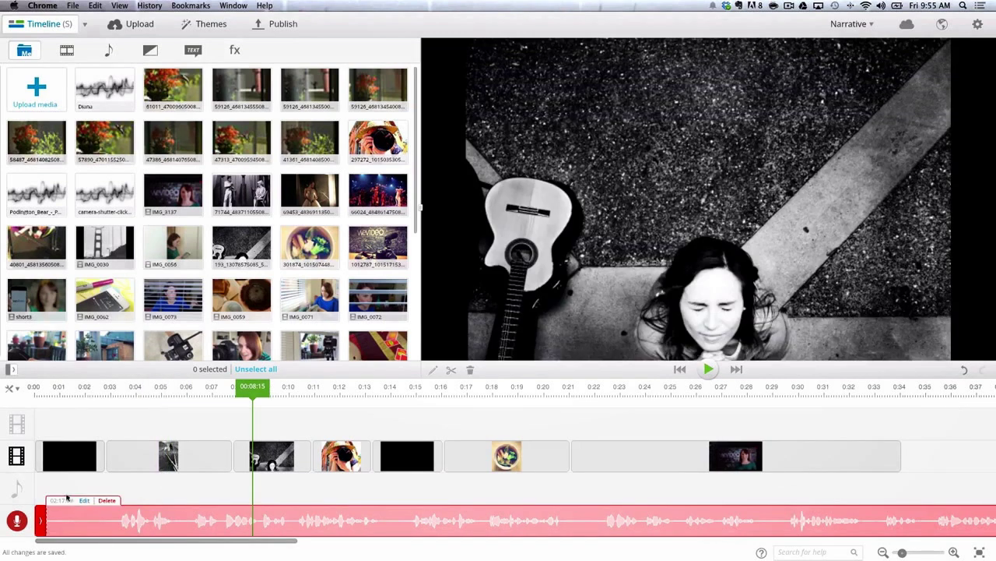
drag(26, 247, 400, 416)
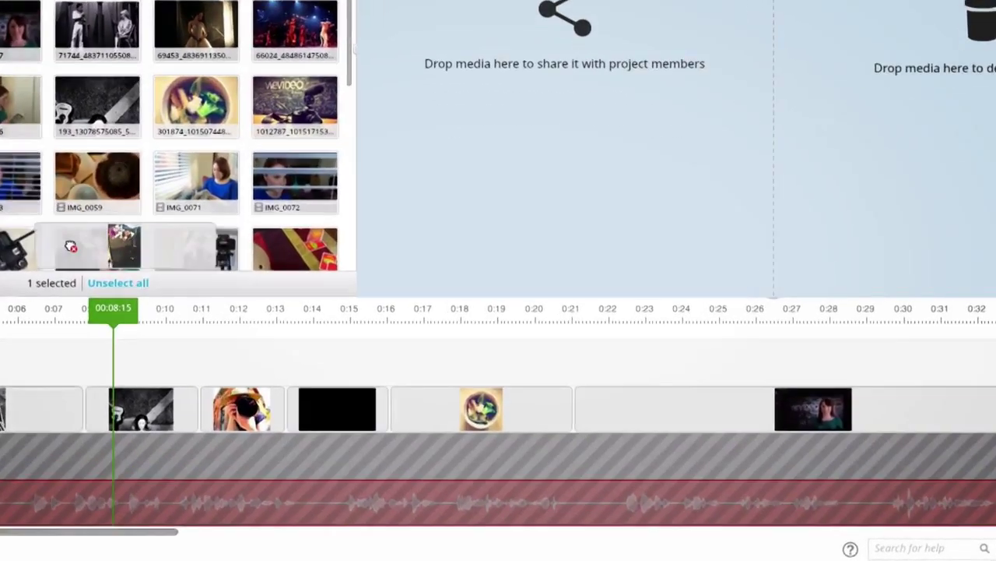
drag(322, 348, 320, 347)
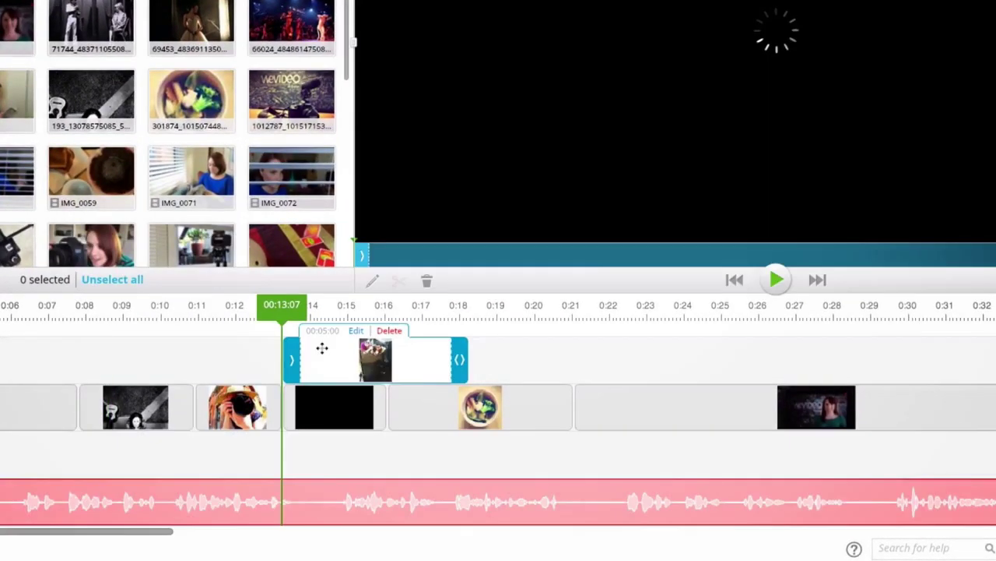
drag(459, 354, 377, 359)
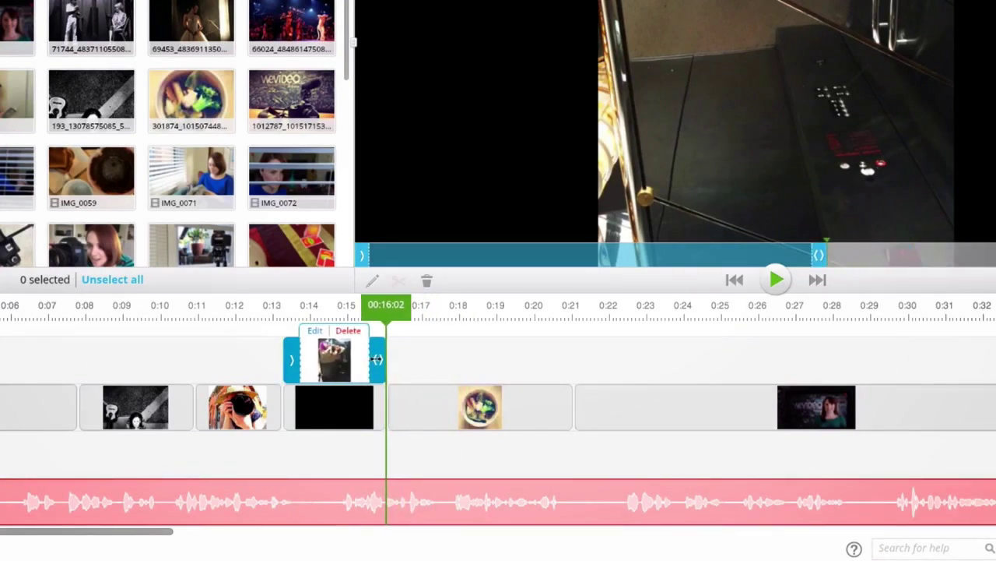
Step: Move the overlay photo down to the main video track ahead of the black clip and delete that black clip
drag(312, 357, 295, 402)
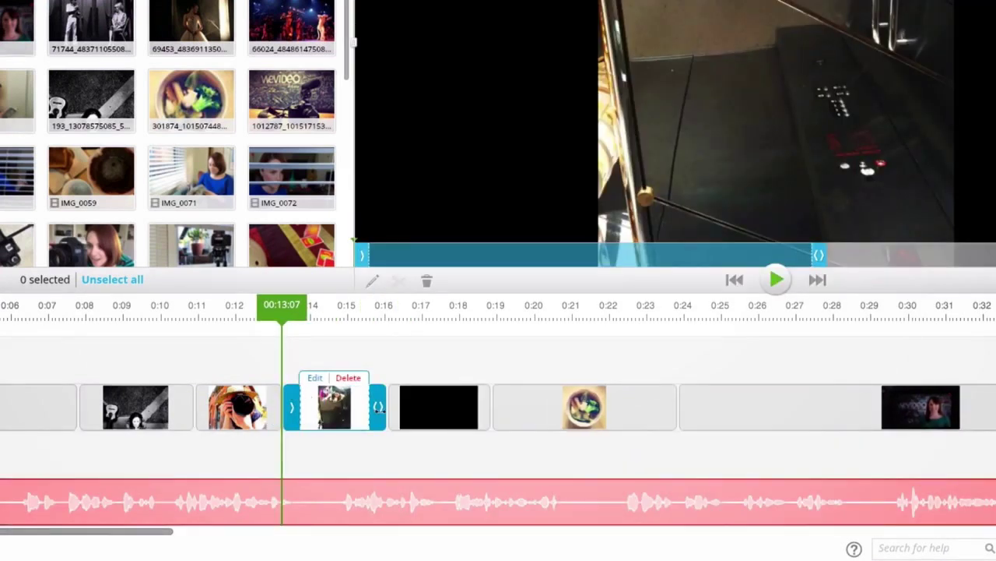
click(411, 410)
click(452, 378)
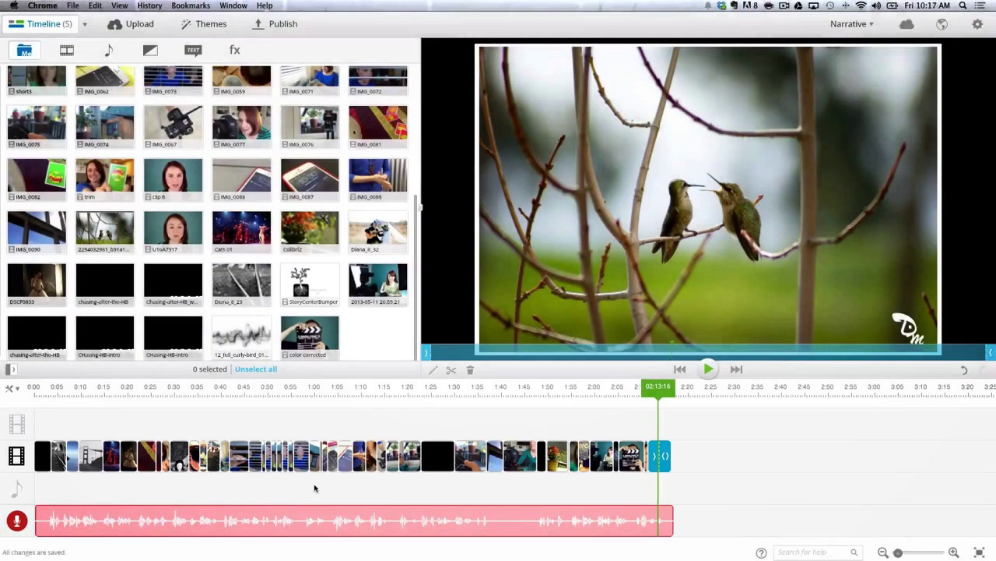
Step: Browse the text, effects and transition libraries
click(193, 49)
click(458, 99)
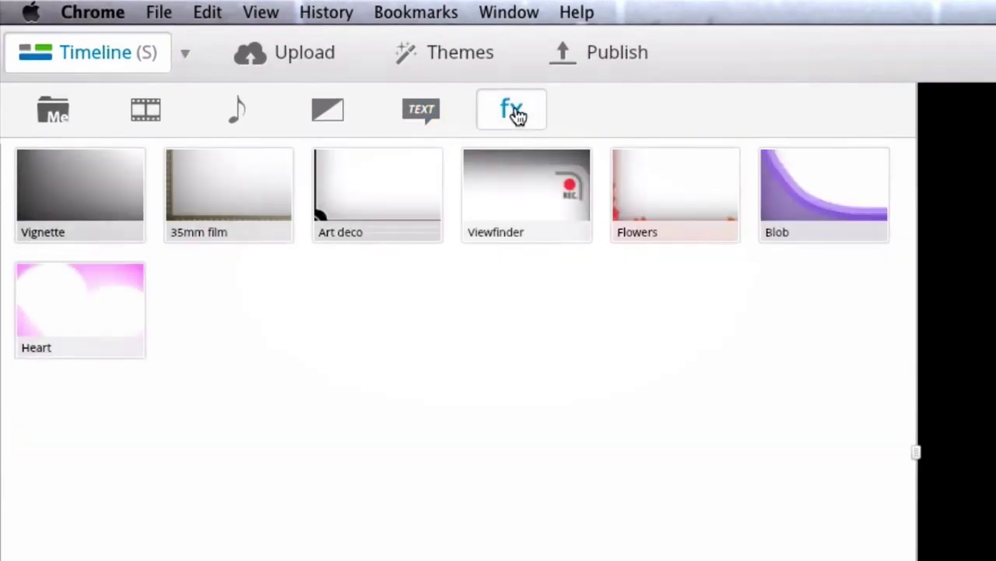
click(328, 113)
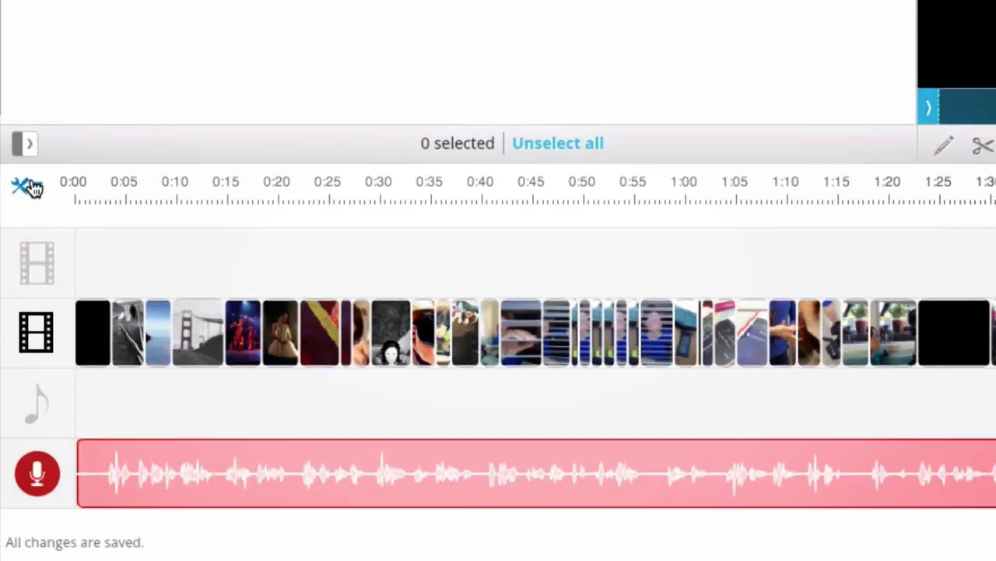
Step: Check the timeline editing options, including Ripple edit, and examine a phone clip in the edited sequence
click(30, 187)
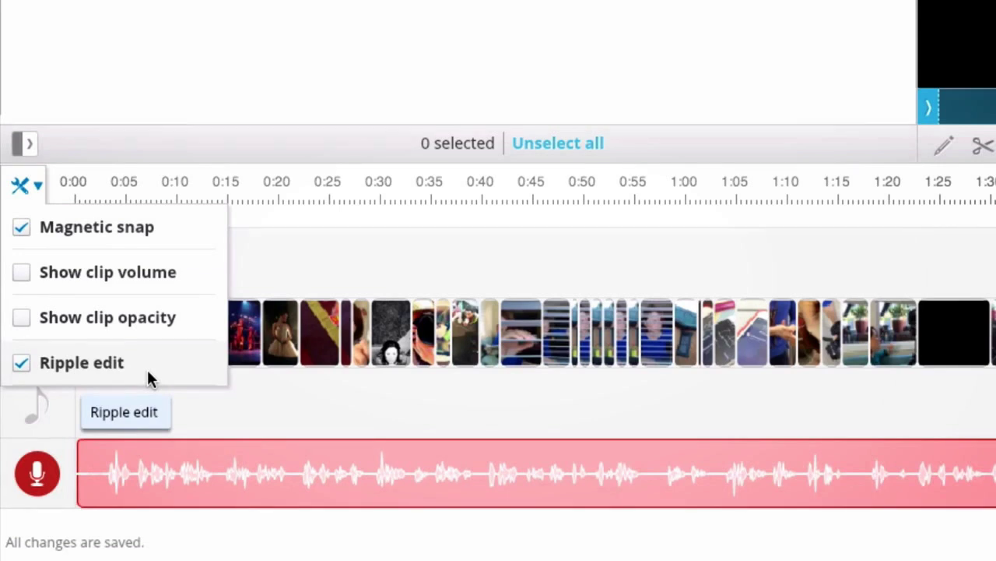
click(30, 187)
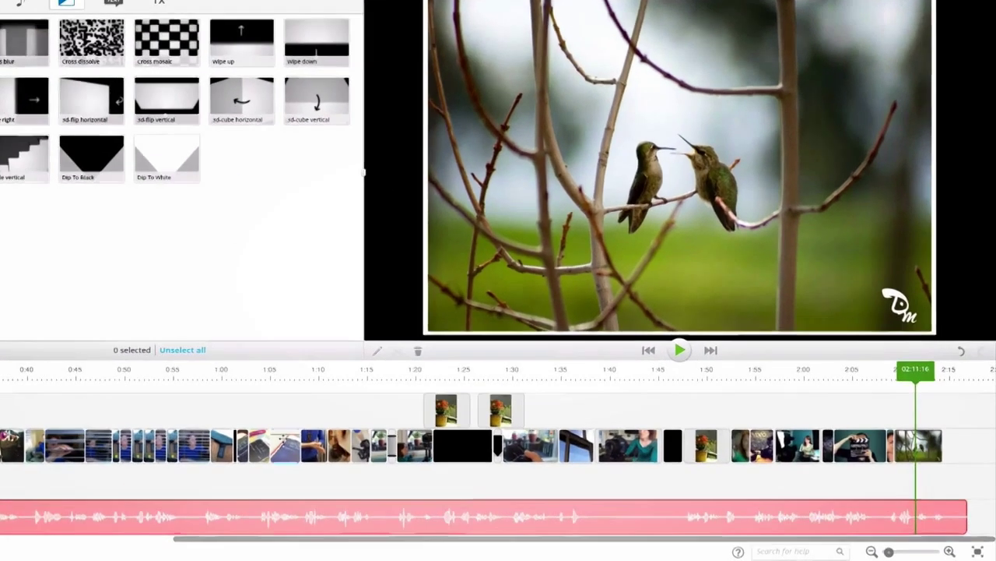
click(349, 455)
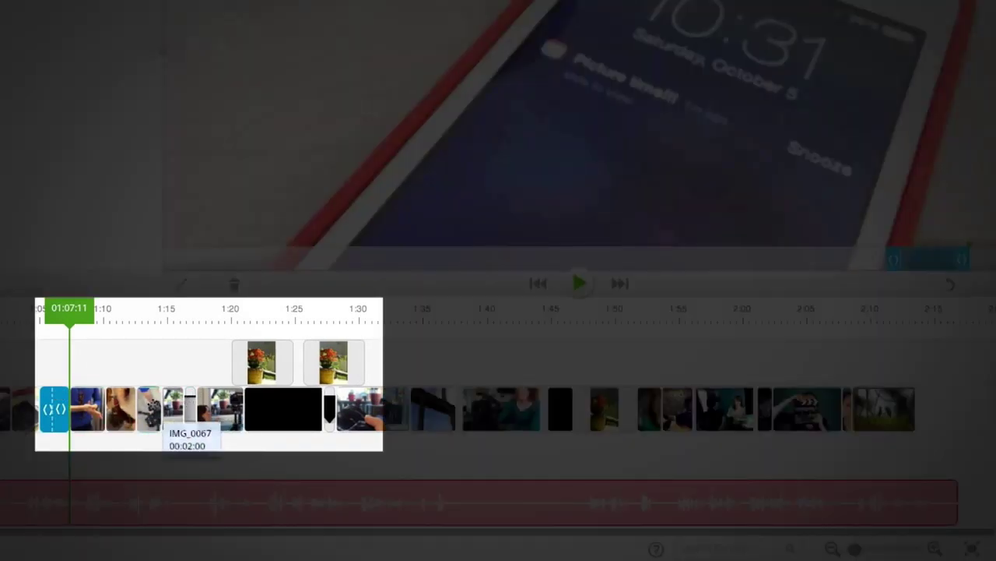
Step: Adjust the end of the phone clip on the main track to about 01:07:11
drag(64, 402, 70, 405)
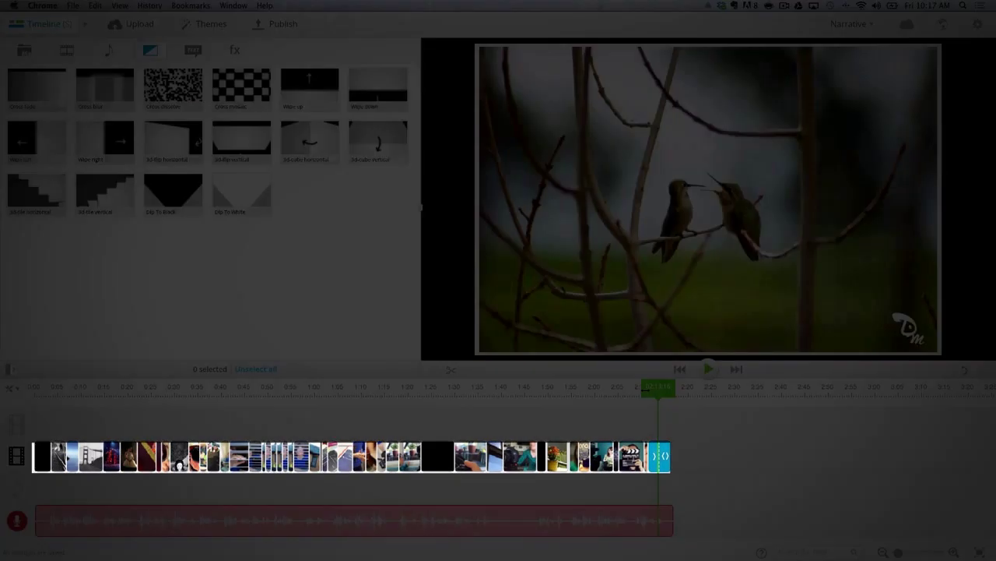
Step: Add a Cross fade transition between the two camera-on-tripod clips near 1:16 on the main track and play it back
drag(658, 386, 392, 385)
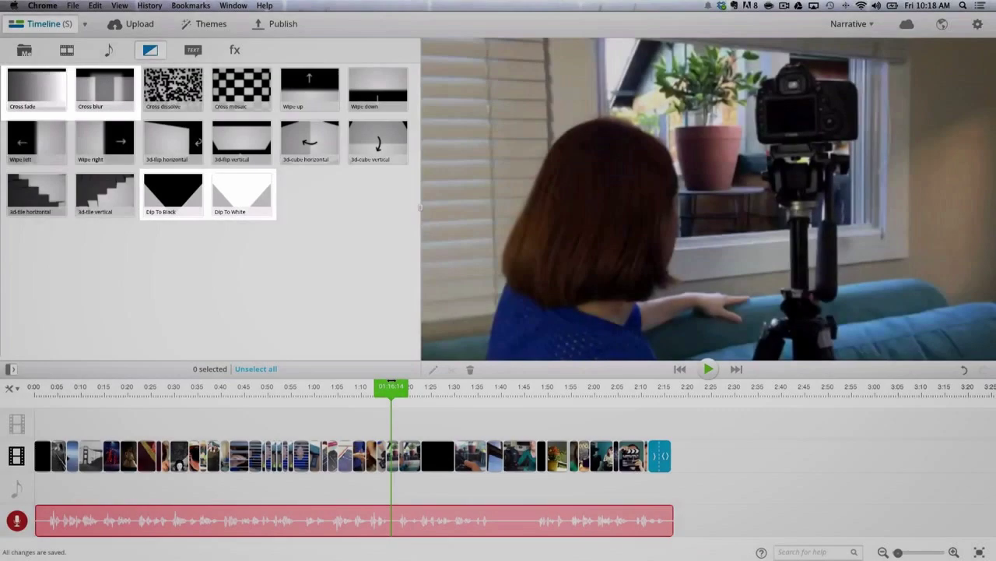
click(38, 110)
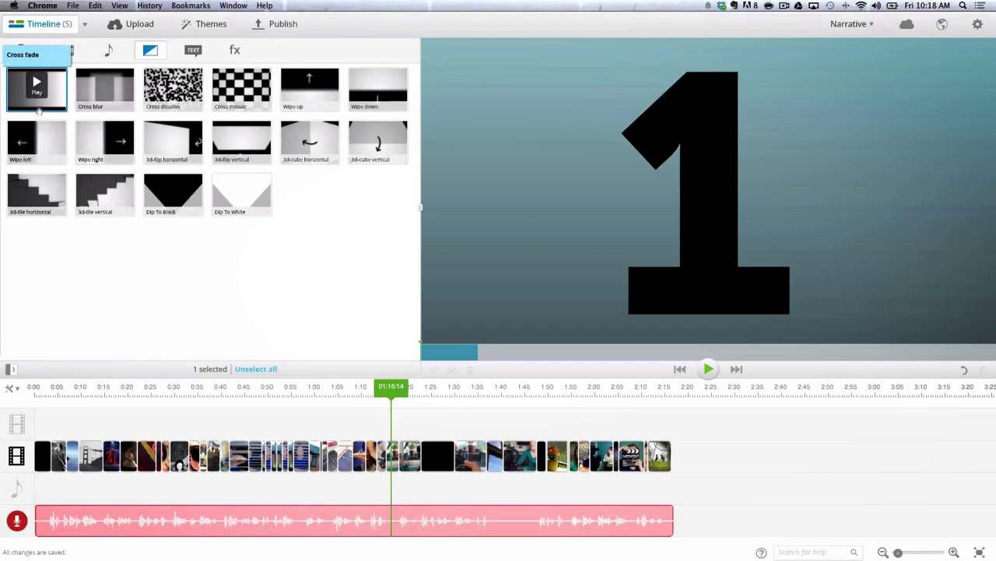
click(38, 93)
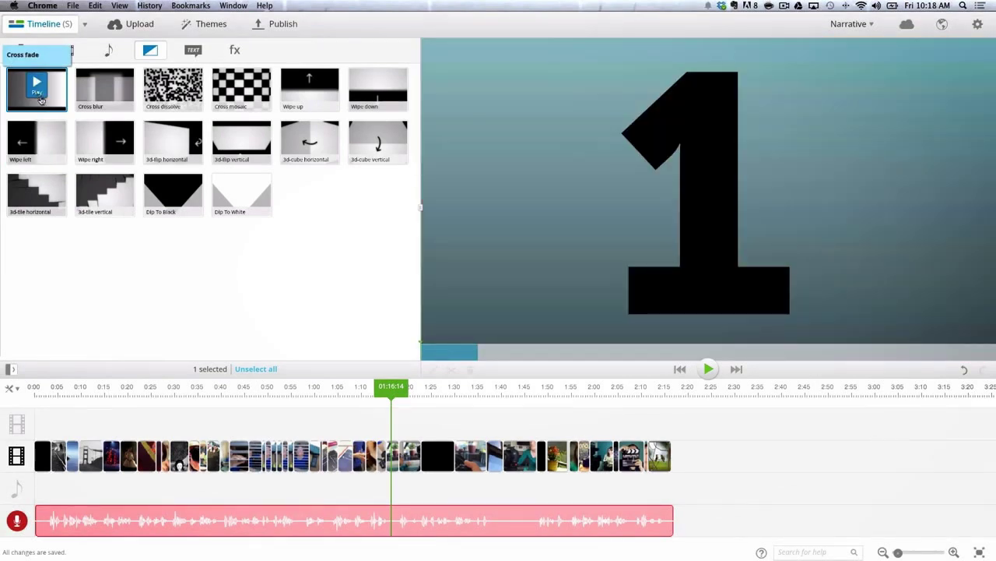
drag(46, 103, 109, 159)
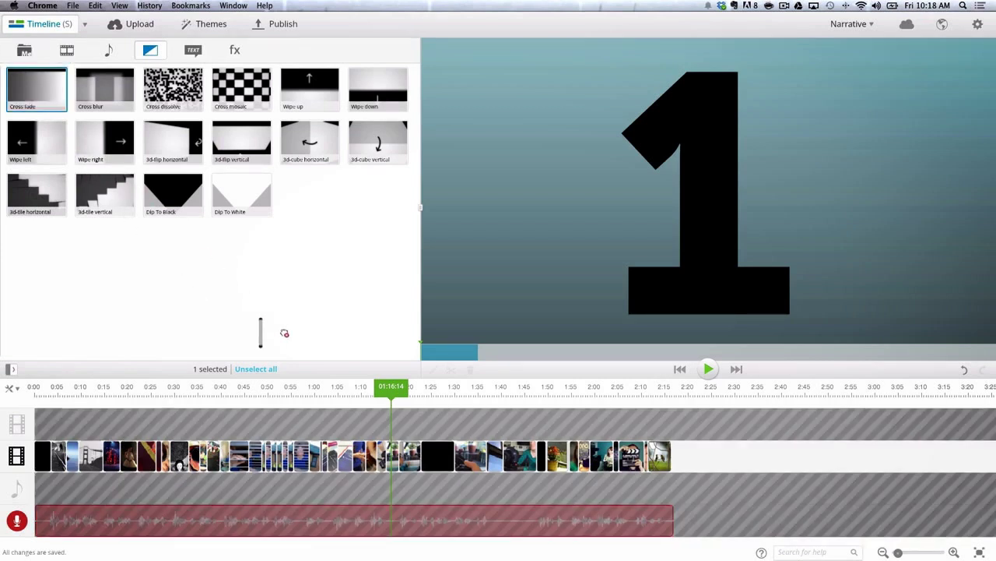
drag(387, 420, 433, 459)
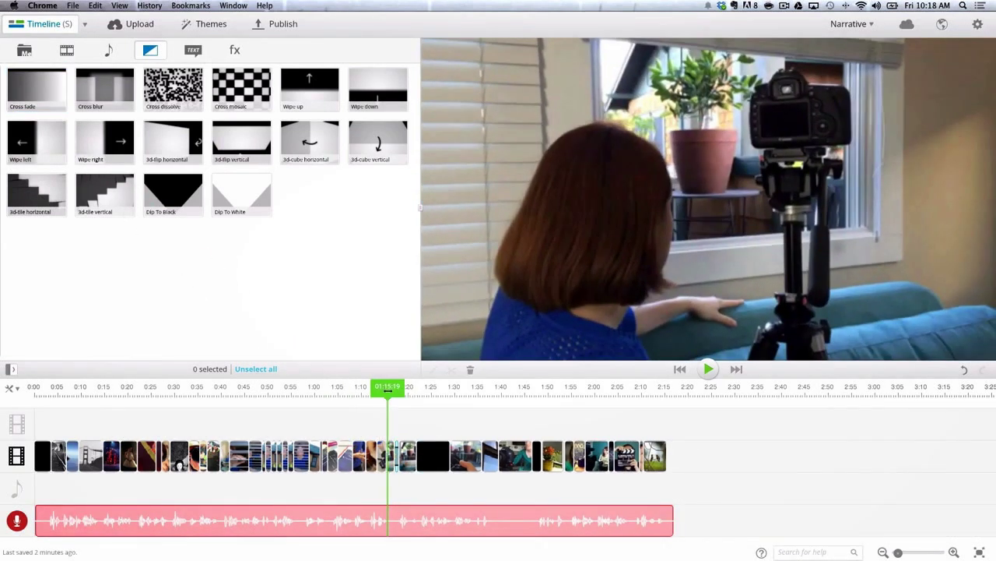
key(space)
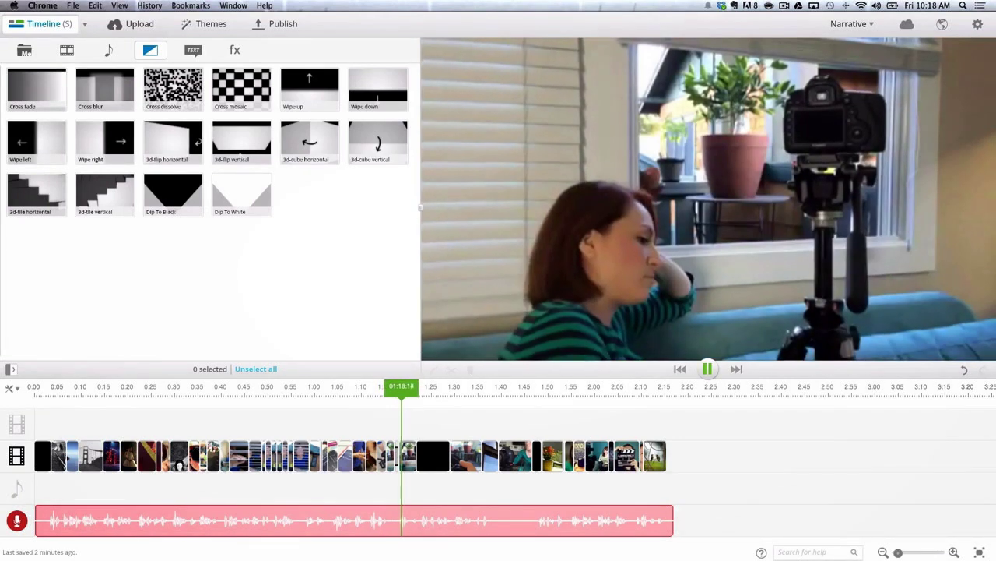
key(space)
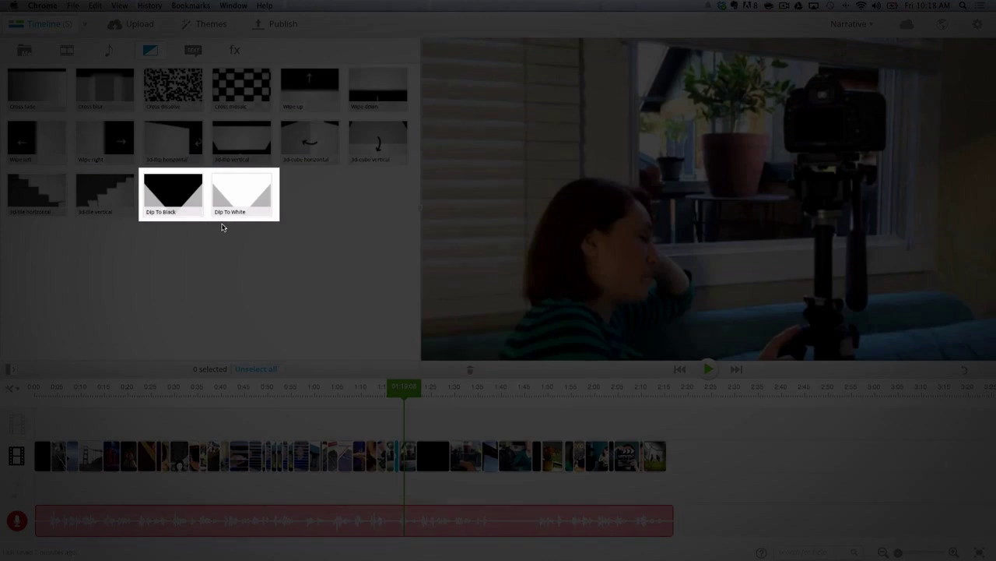
Step: Add a Dip To Black transition between the black clip and the following camera clip and preview it
drag(165, 187, 476, 459)
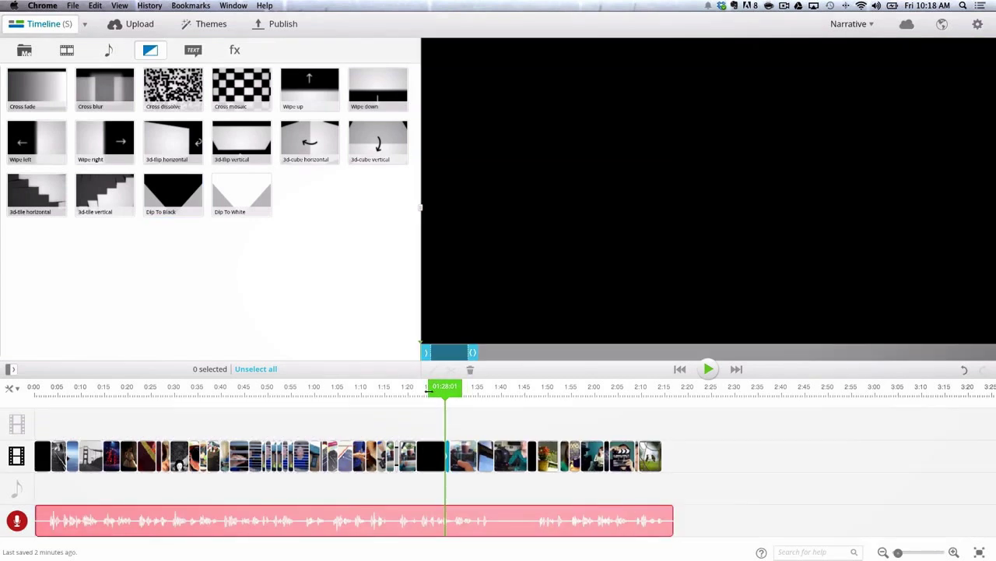
key(space)
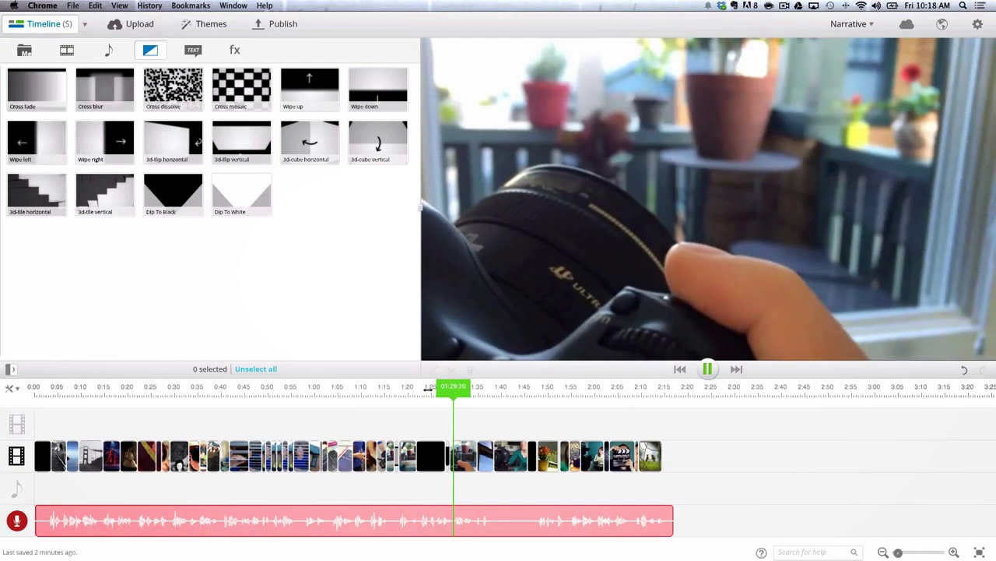
key(space)
Step: Place two flower-basket photos one after the other on the upper video track, starting at about 01:20:19 over the black clip, and preview them
click(28, 52)
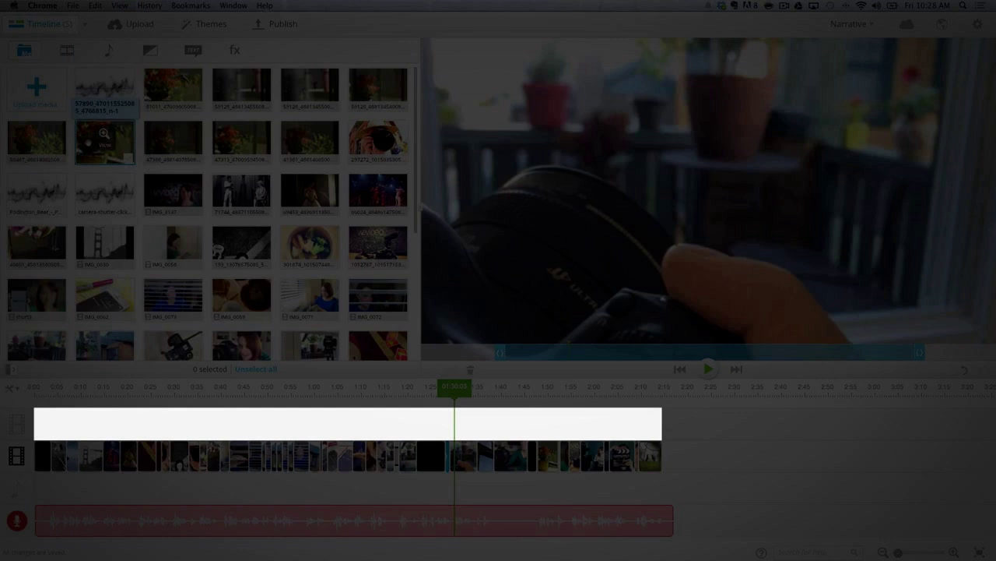
drag(105, 138, 438, 423)
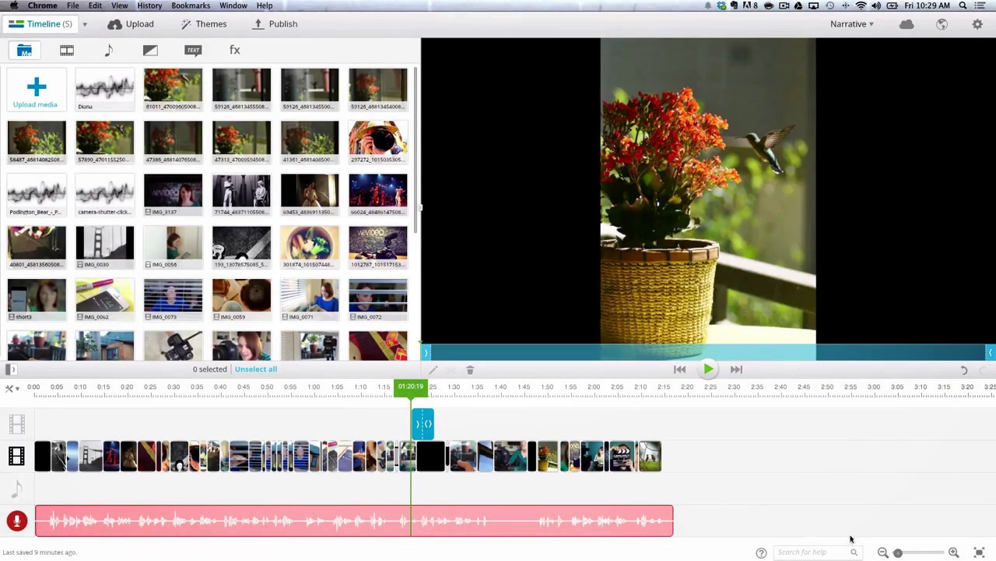
click(953, 551)
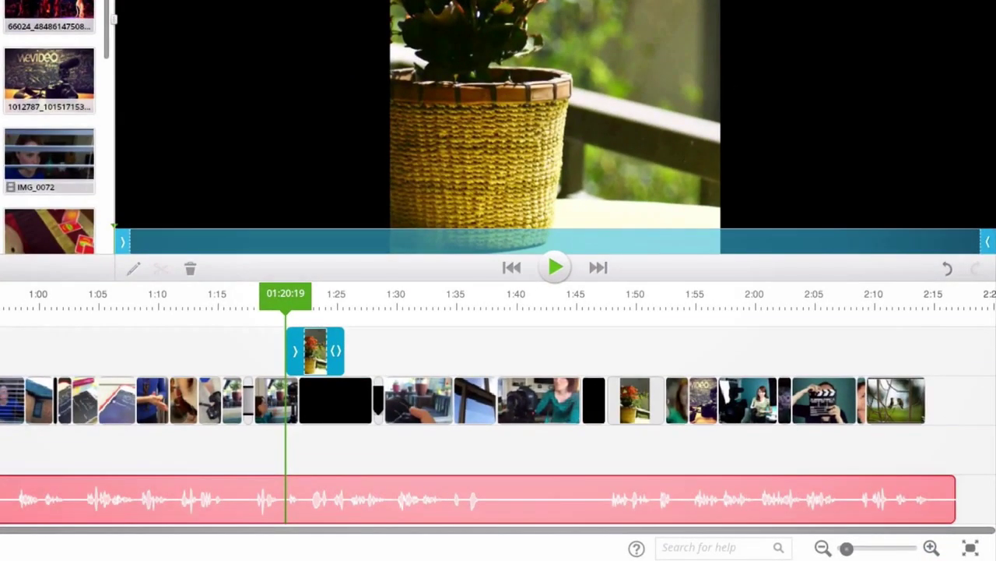
drag(315, 351, 392, 343)
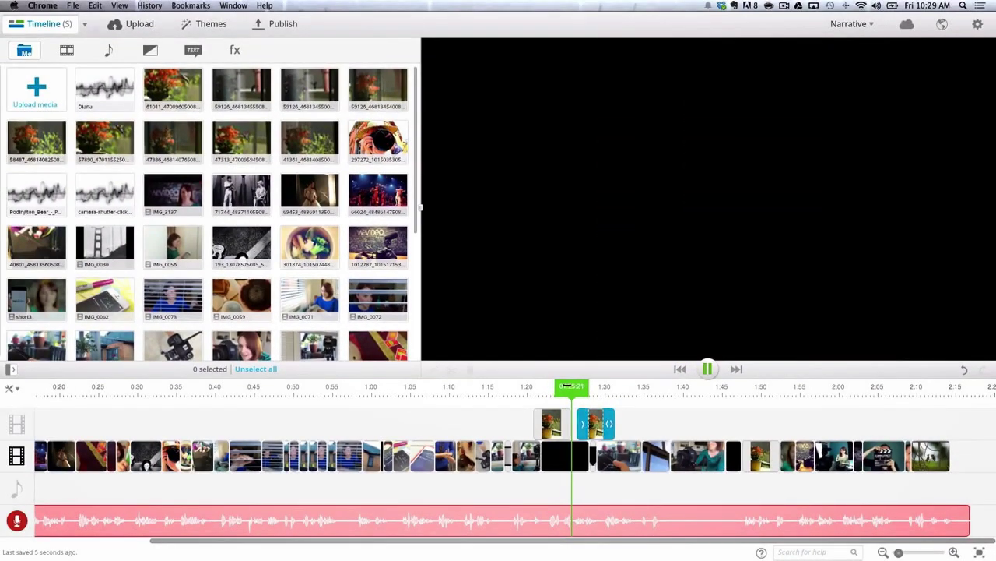
key(space)
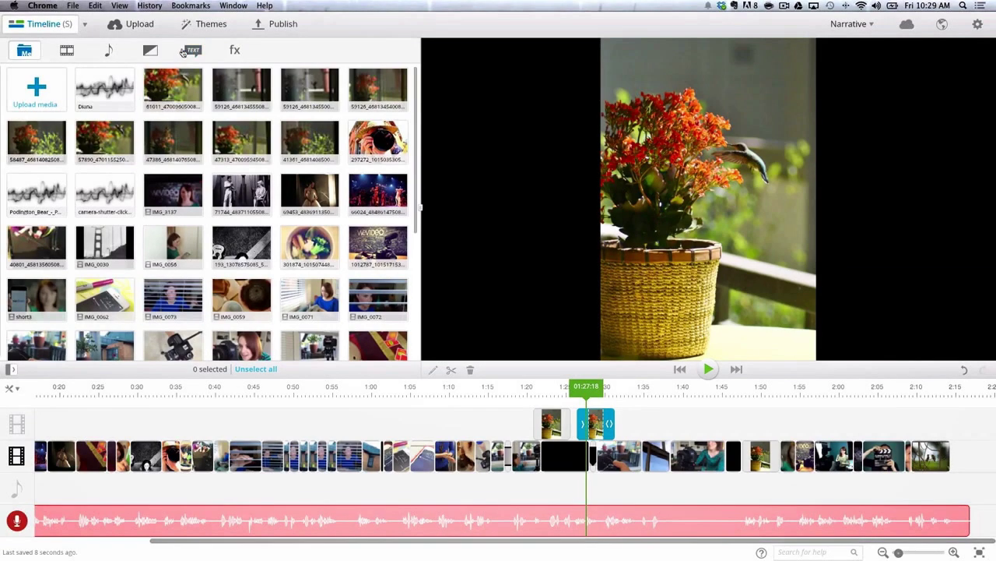
Step: Add a basic Text title at the start of the upper video track reading "chasing after the hummingbird"
click(187, 52)
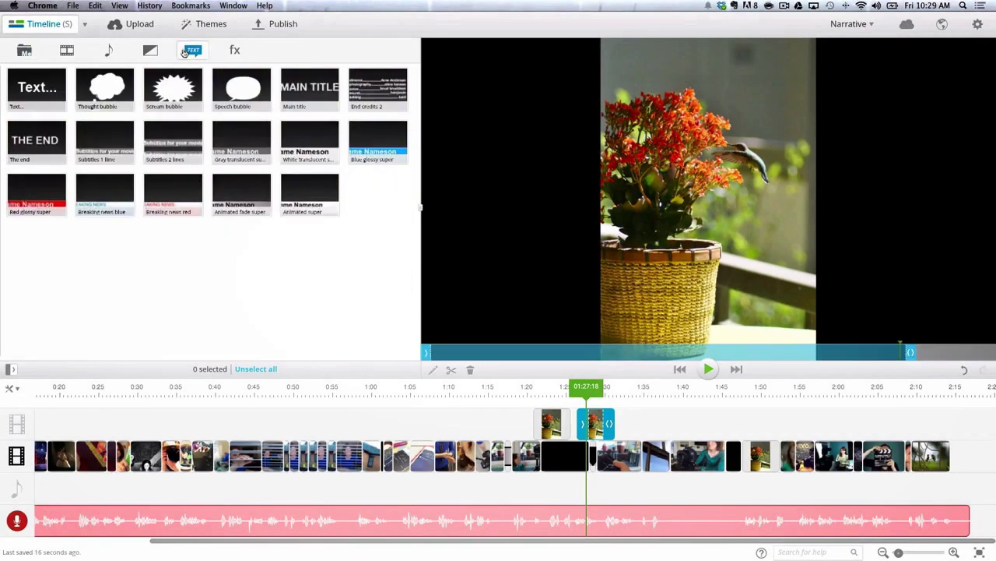
drag(36, 86, 63, 422)
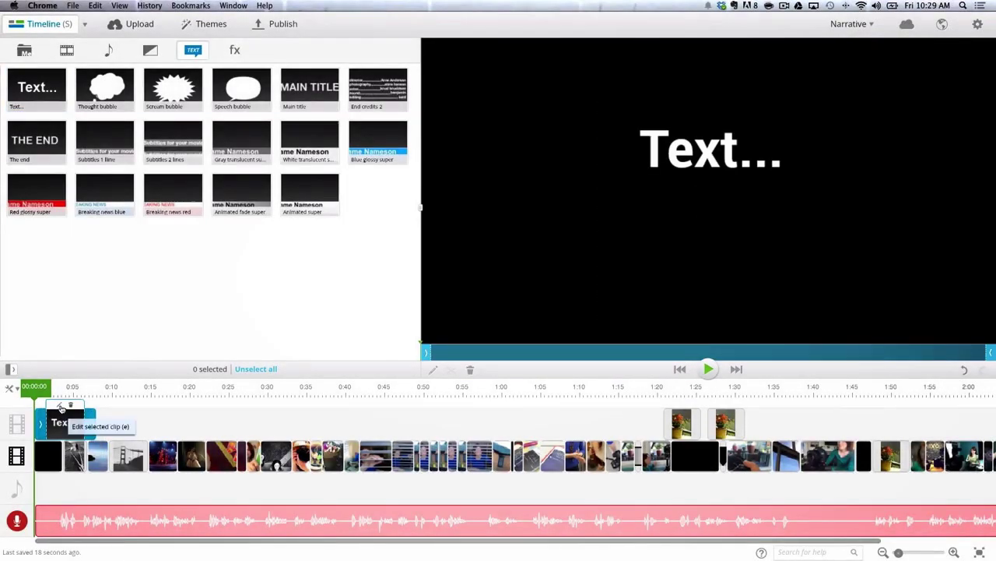
click(60, 405)
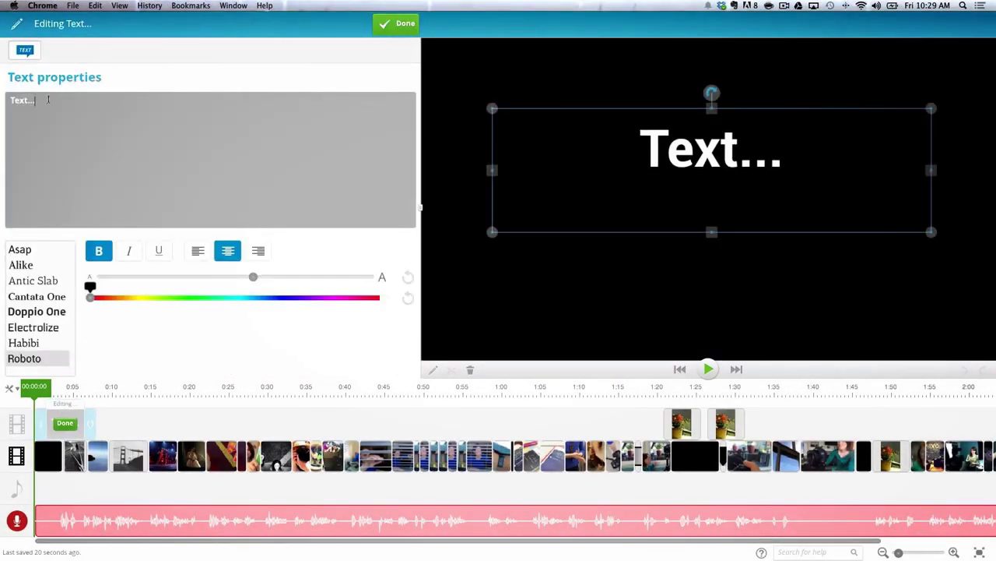
text(chasing after the hummingbird)
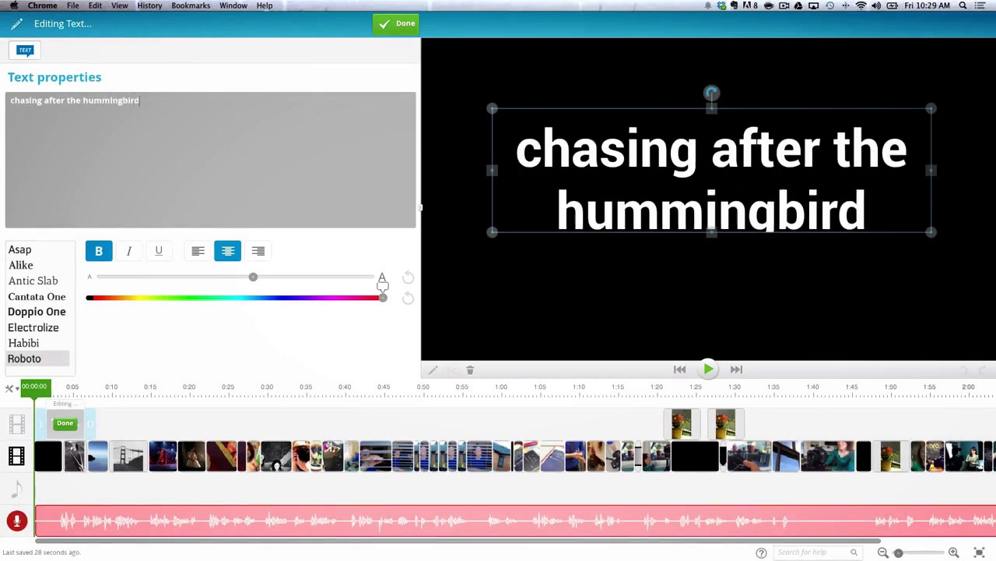
Step: Style the title in a smaller Asap font, place it in the lower-right corner of the frame, and preview it
click(24, 250)
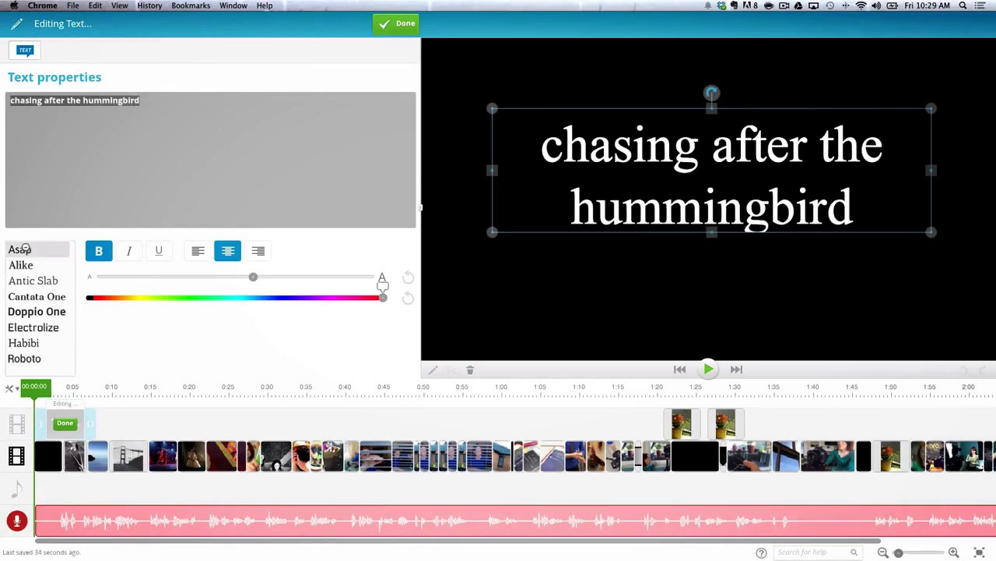
drag(223, 281, 156, 277)
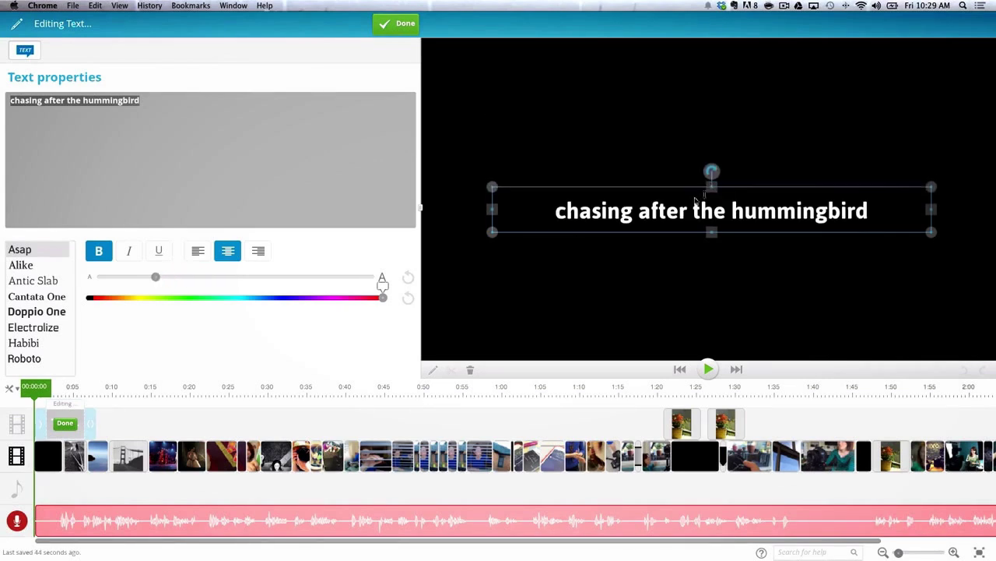
drag(660, 201, 786, 321)
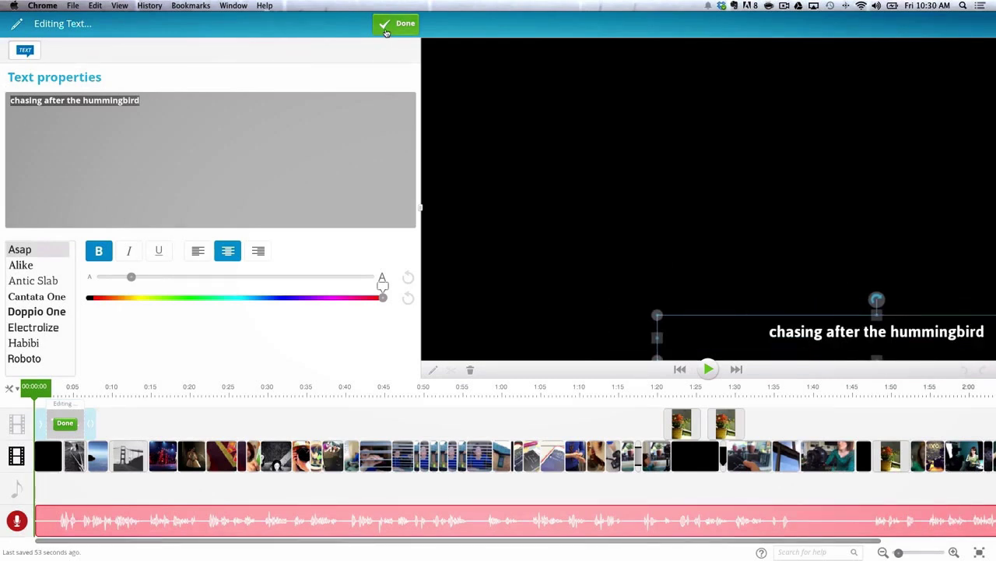
click(386, 32)
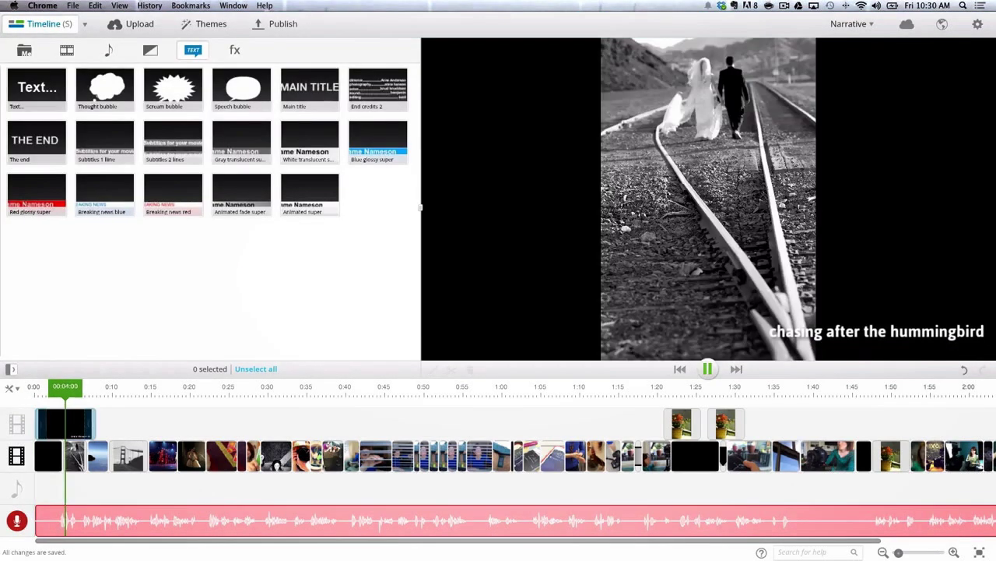
key(space)
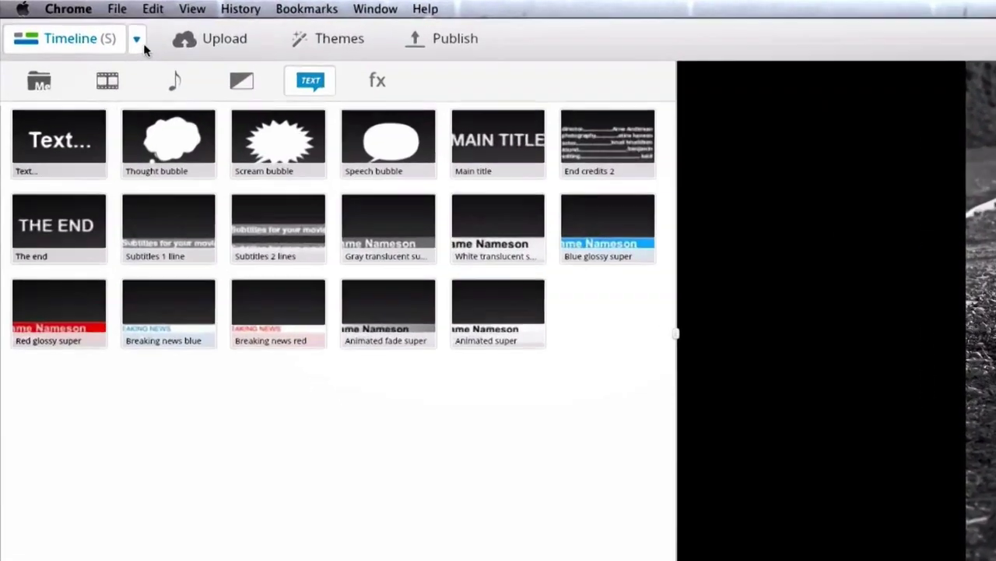
Step: Switch the editing mode to the advanced timeline and scrub through the start of the sequence
click(85, 24)
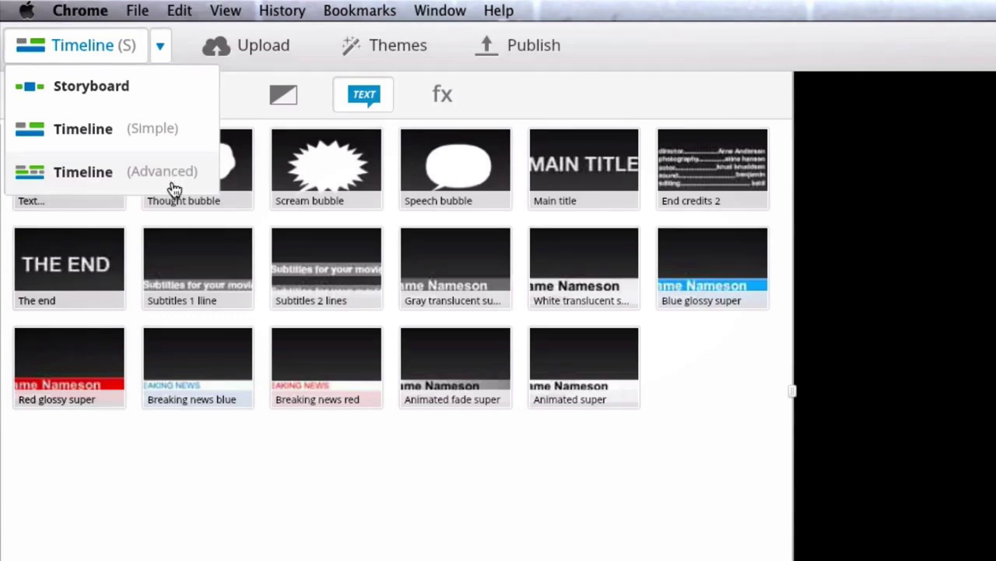
click(174, 189)
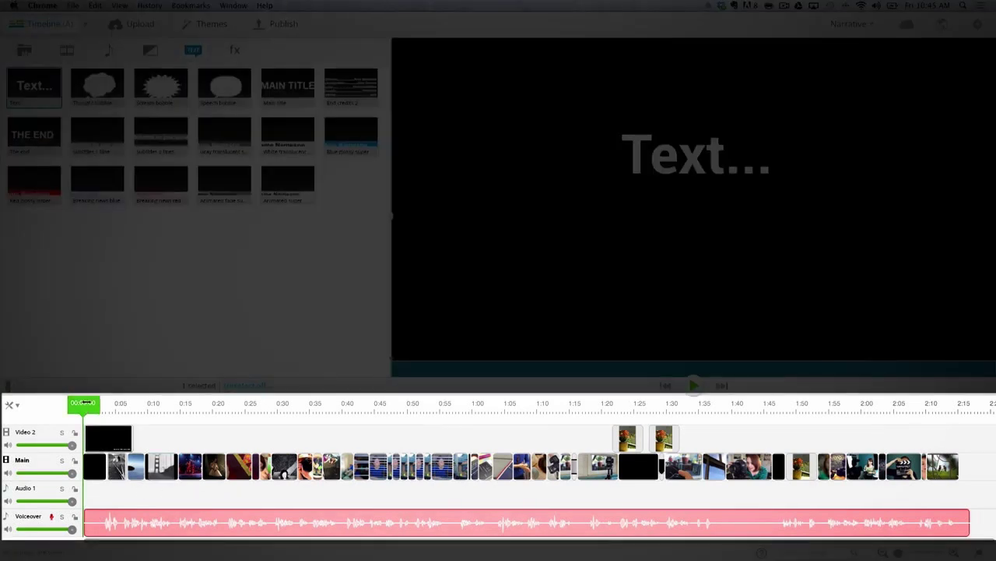
drag(83, 402, 305, 420)
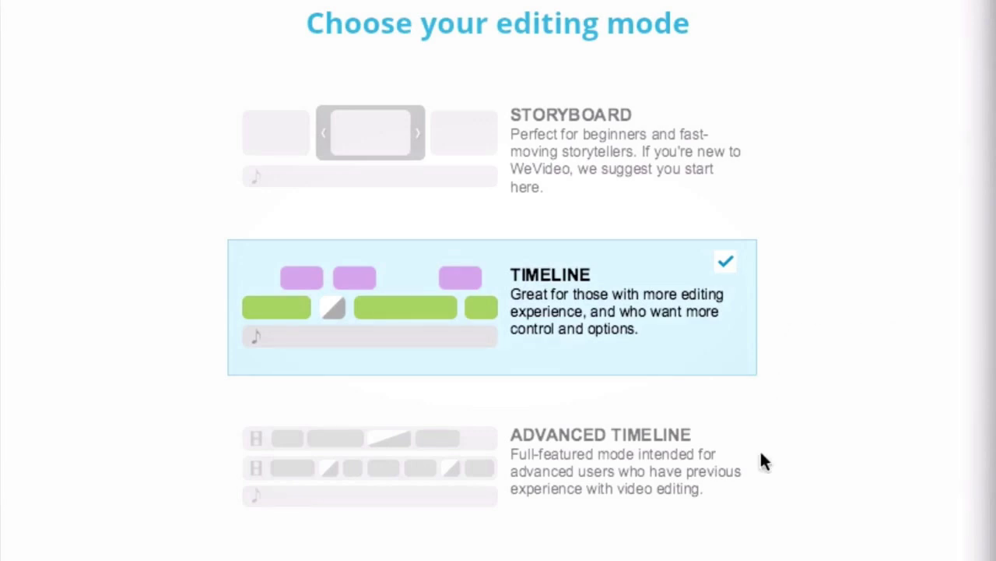
click(703, 495)
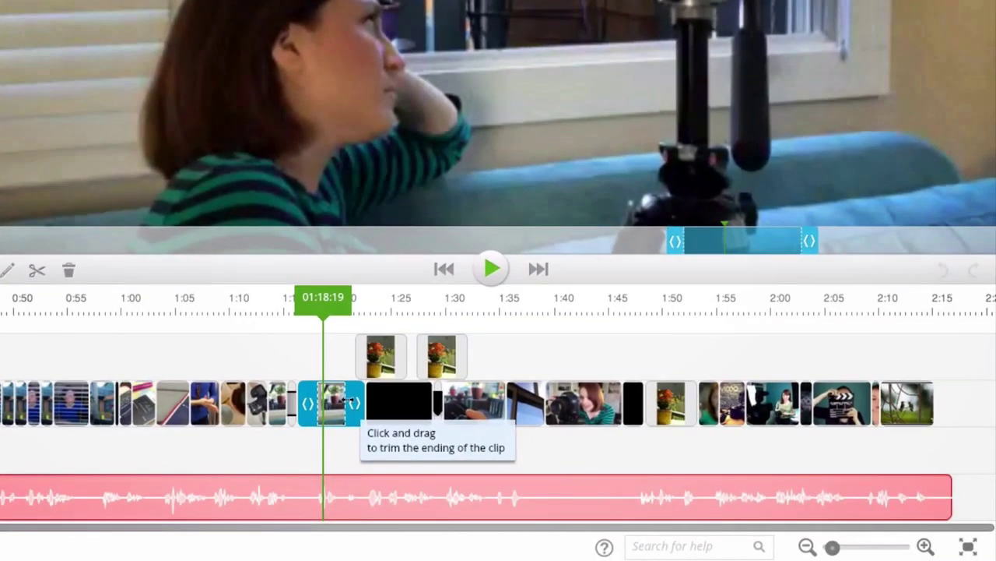
Step: Trim the end of the striped-shirt tripod clip back to about 01:18:19
drag(349, 400, 325, 405)
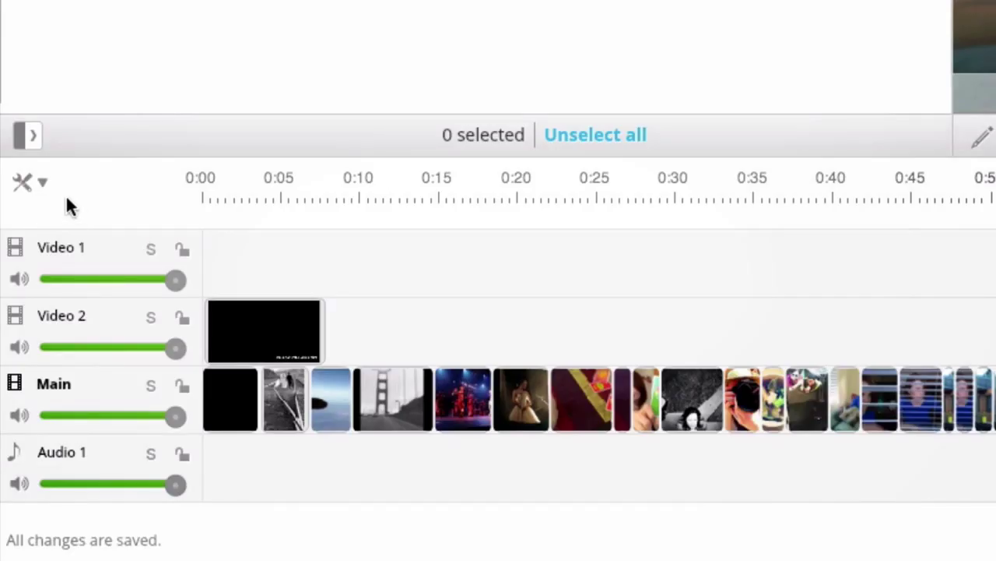
Step: Show clip opacity and fade out the six-second tripod clip from about 1:21 to its end using opacity points, and scrub through it
click(43, 184)
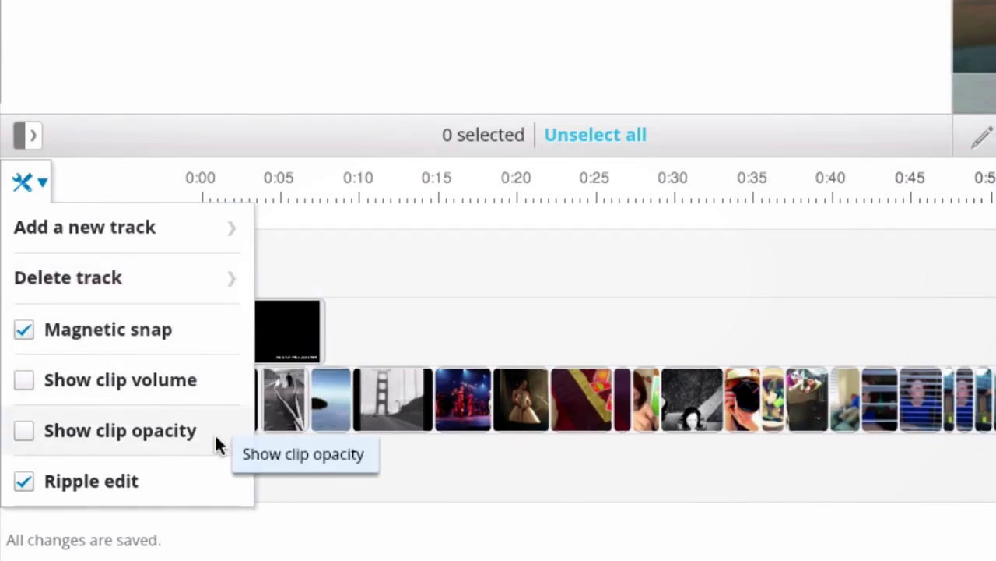
click(183, 434)
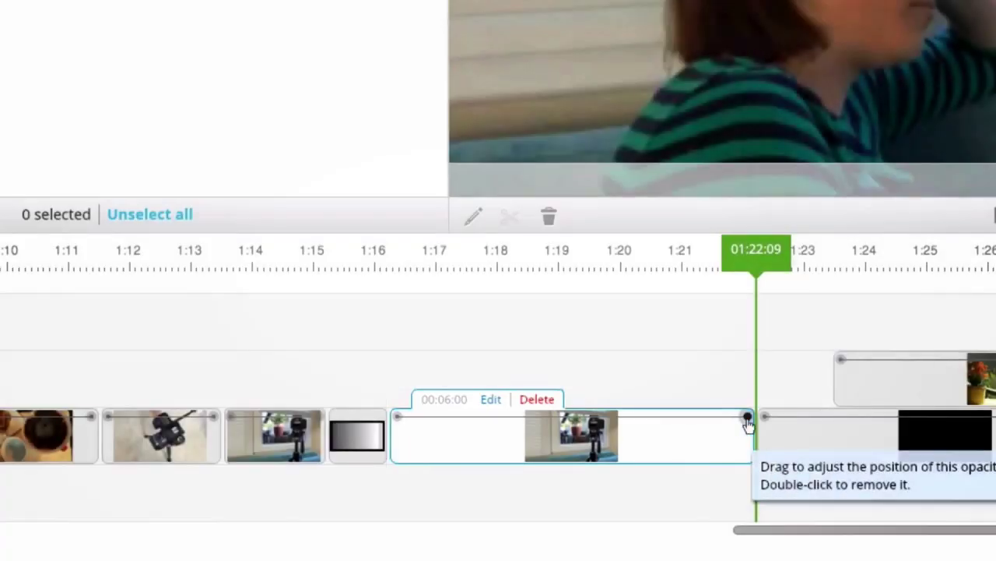
mouse_move(747, 417)
mouse_down()
mouse_move(748, 449)
mouse_move(747, 415)
mouse_up()
click(662, 418)
mouse_move(667, 418)
mouse_down()
mouse_move(711, 418)
mouse_move(686, 417)
mouse_up()
drag(664, 251, 738, 253)
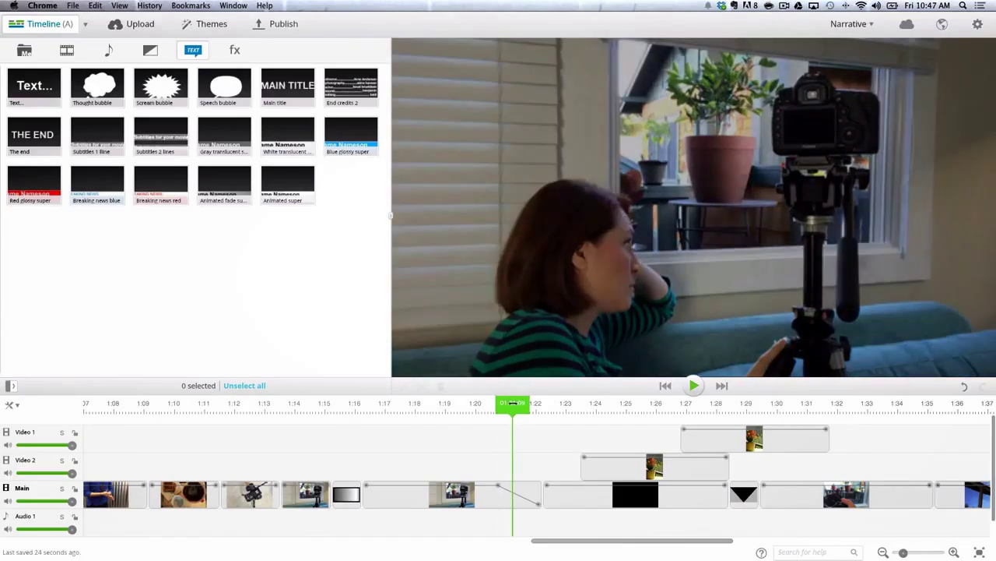
drag(534, 406, 463, 488)
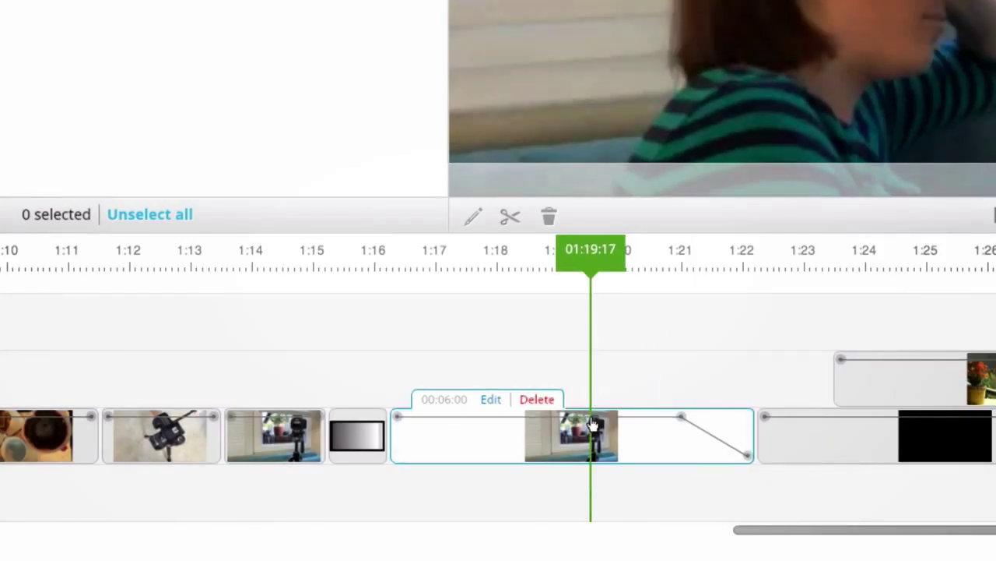
Step: Remove the added middle opacity point from the six-second tripod clip
double_click(684, 417)
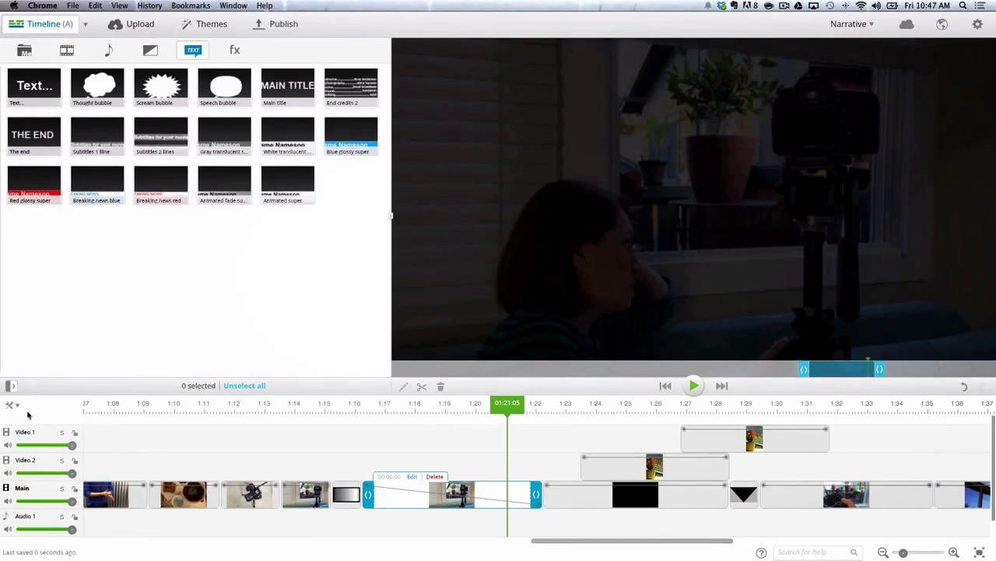
Step: Display clip volume instead of clip opacity and lower the starting volume point of the six-second tripod clip
click(12, 405)
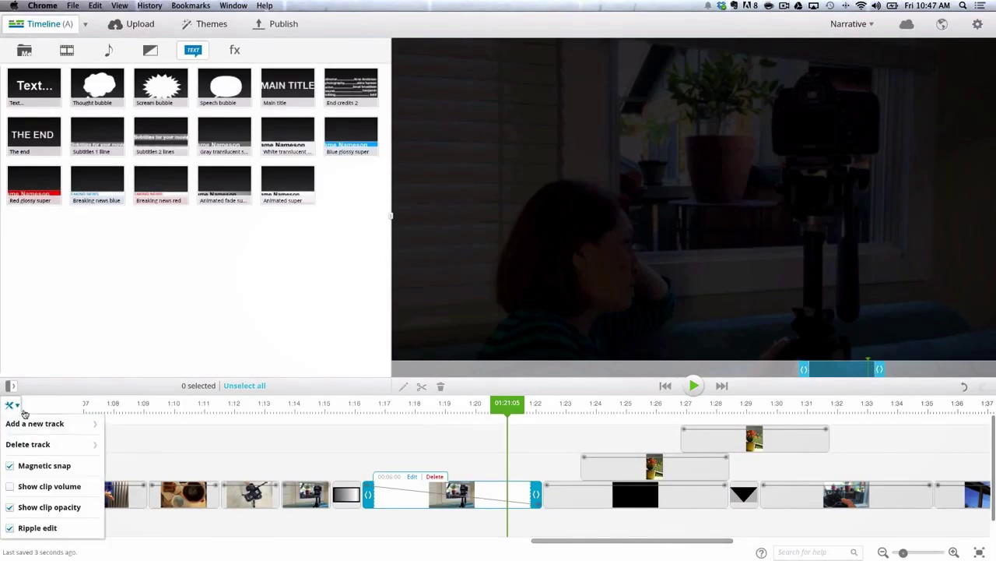
click(47, 506)
click(18, 407)
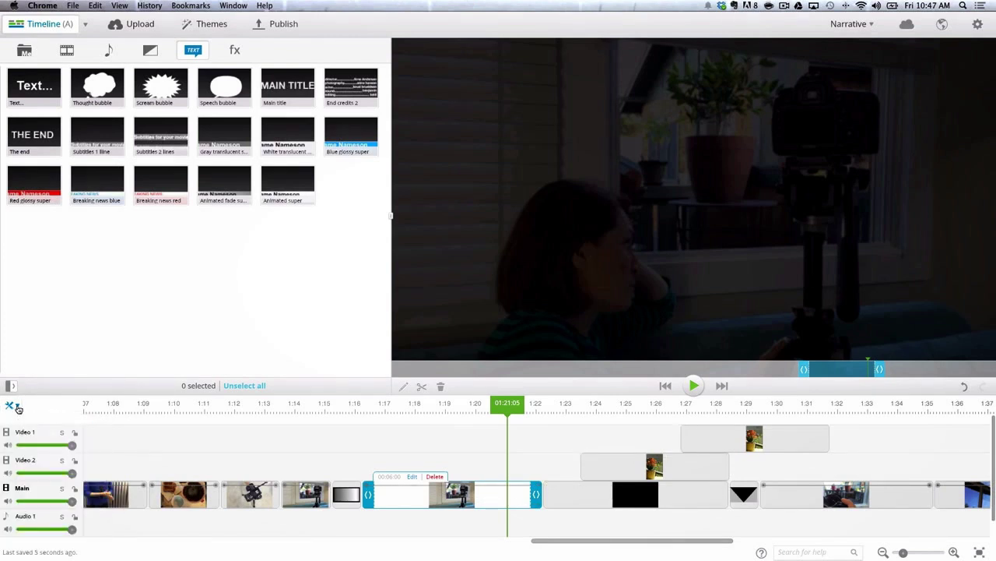
click(365, 488)
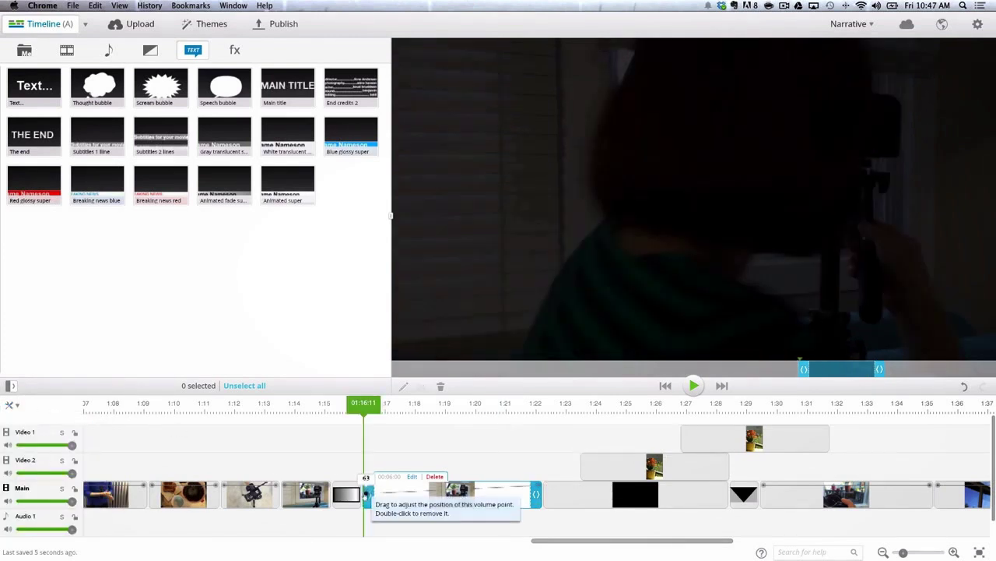
drag(364, 489, 366, 506)
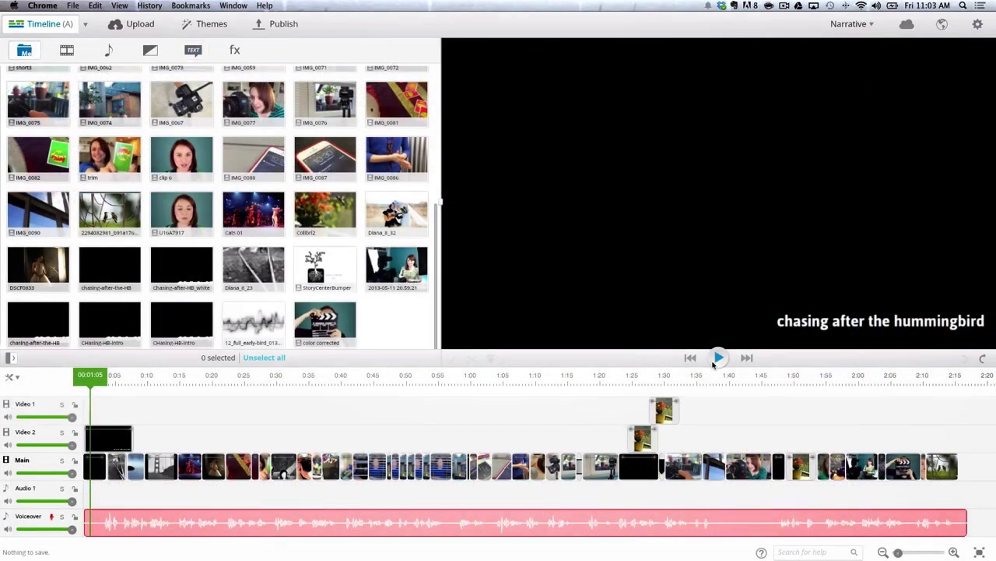
Step: Preview the opening, shift the voiceover clip to start at about 00:01:03, and widen the media library pane
click(717, 358)
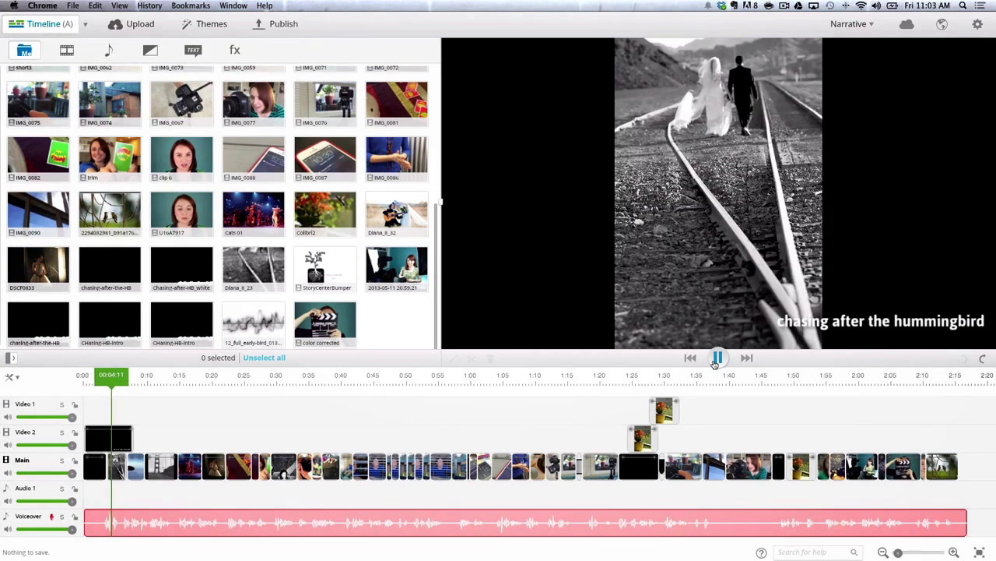
click(136, 521)
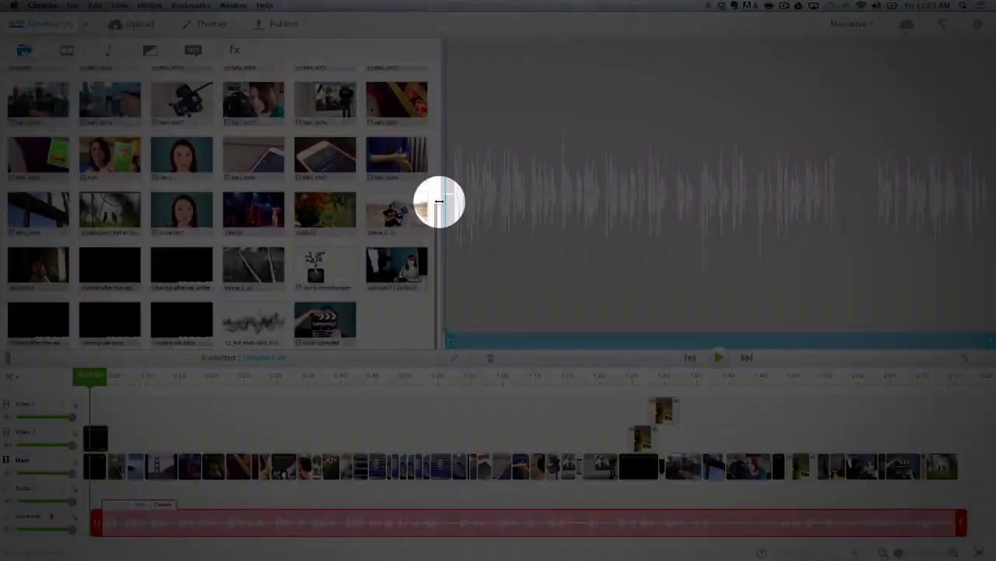
drag(439, 201, 584, 161)
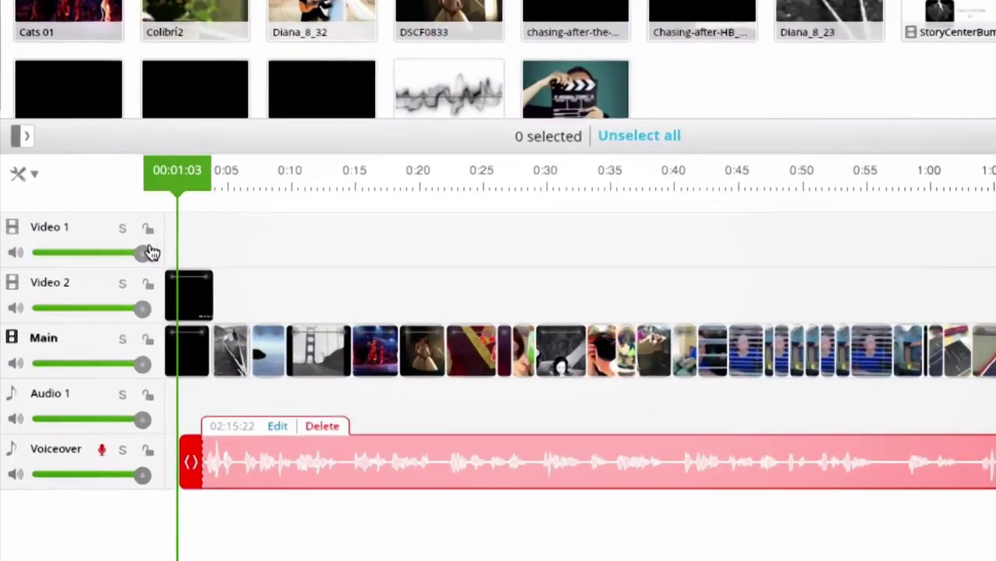
drag(72, 333, 50, 333)
drag(105, 245, 151, 245)
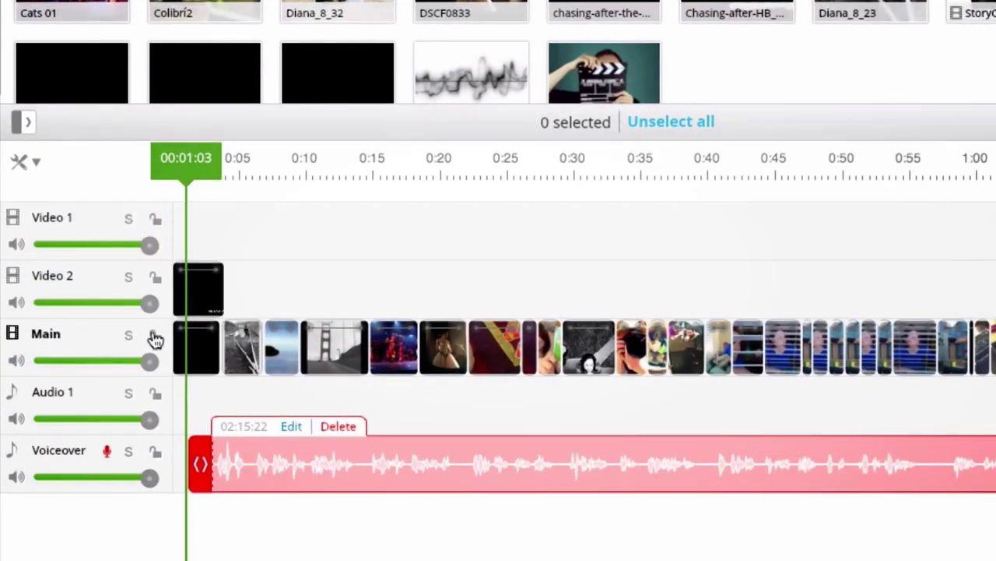
mouse_move(142, 359)
mouse_down()
mouse_move(85, 360)
mouse_move(152, 361)
mouse_up()
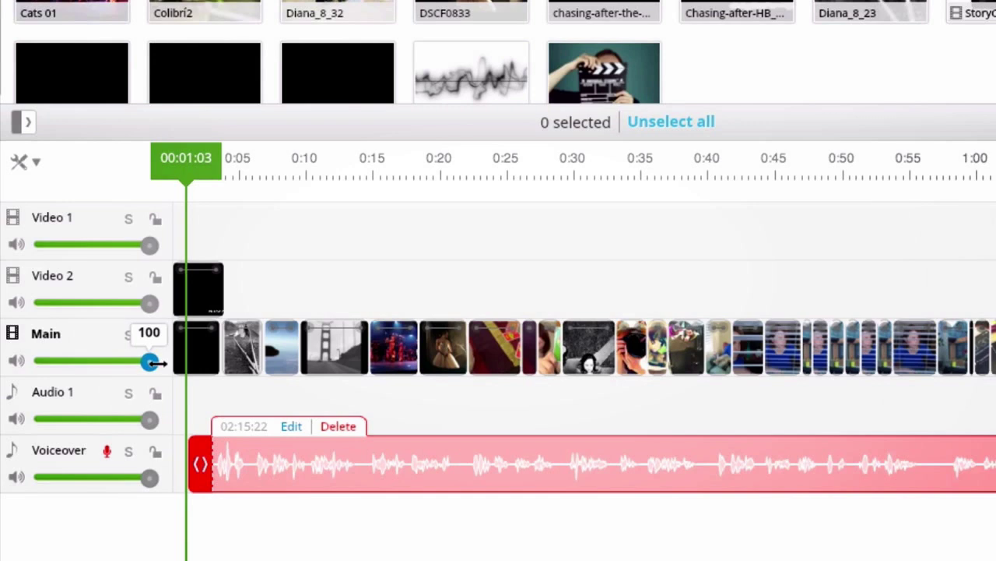
Step: Add the music file at the start of Audio 1, turning the Main track's volume down to zero and Audio 1 to about a third
drag(471, 74, 229, 401)
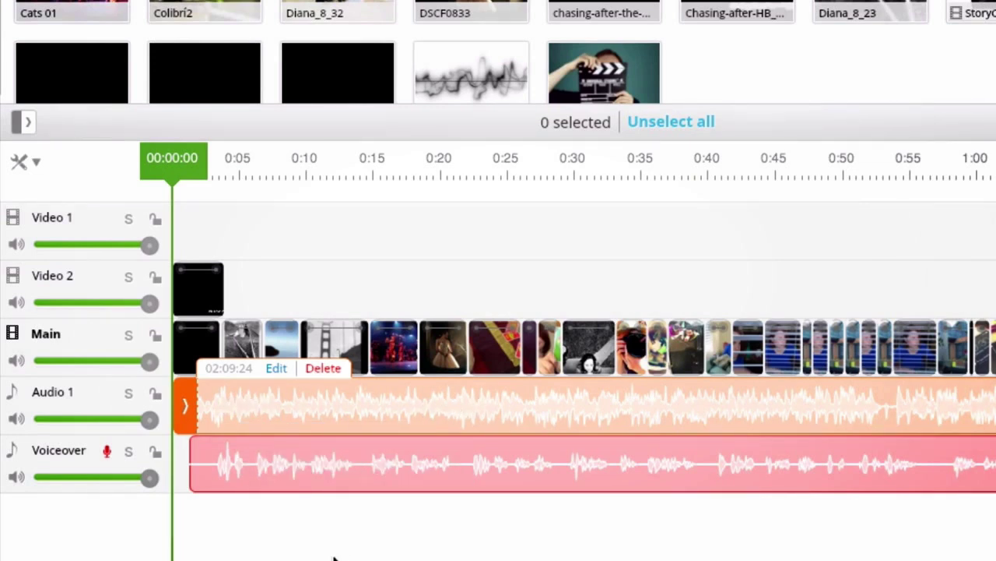
drag(150, 359, 28, 367)
drag(145, 422, 70, 418)
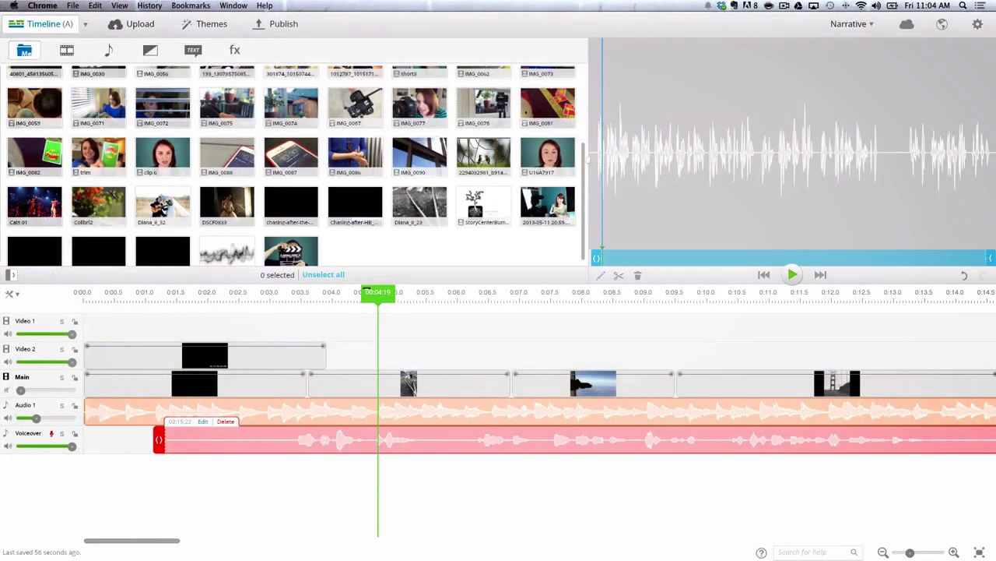
Step: Play the opening narration to about 00:05:13 and split the voiceover clip there
drag(378, 291, 262, 293)
key(space)
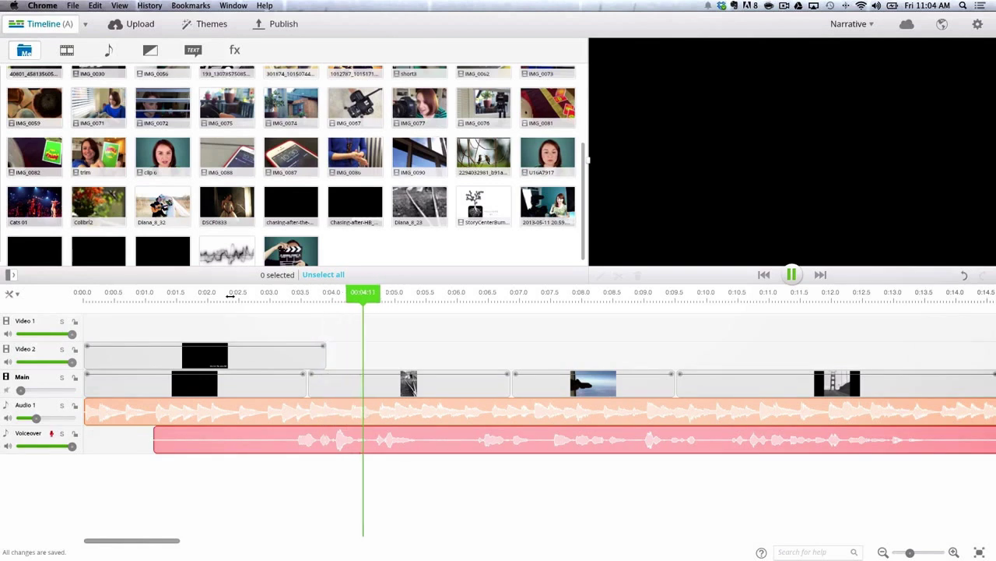
key(space)
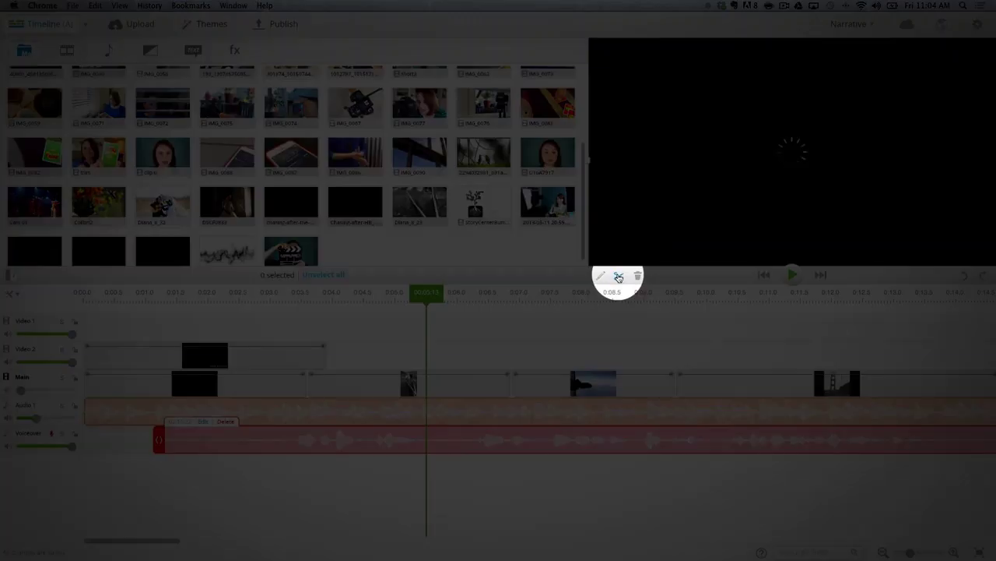
click(619, 276)
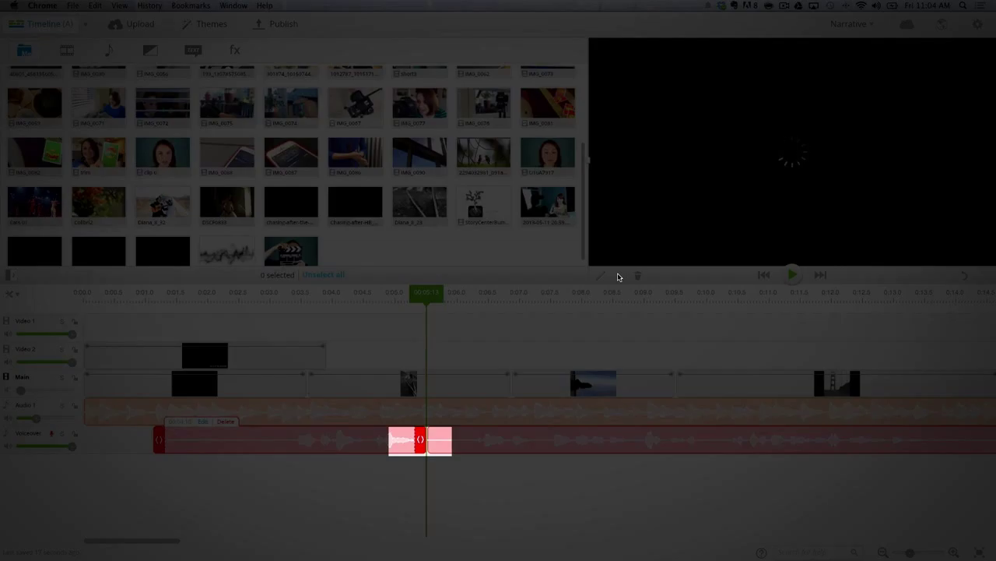
Step: Move the second voiceover section to Audio 2 so it slightly overlaps the end of the first section, and play the join
drag(462, 441, 413, 442)
drag(431, 442, 405, 445)
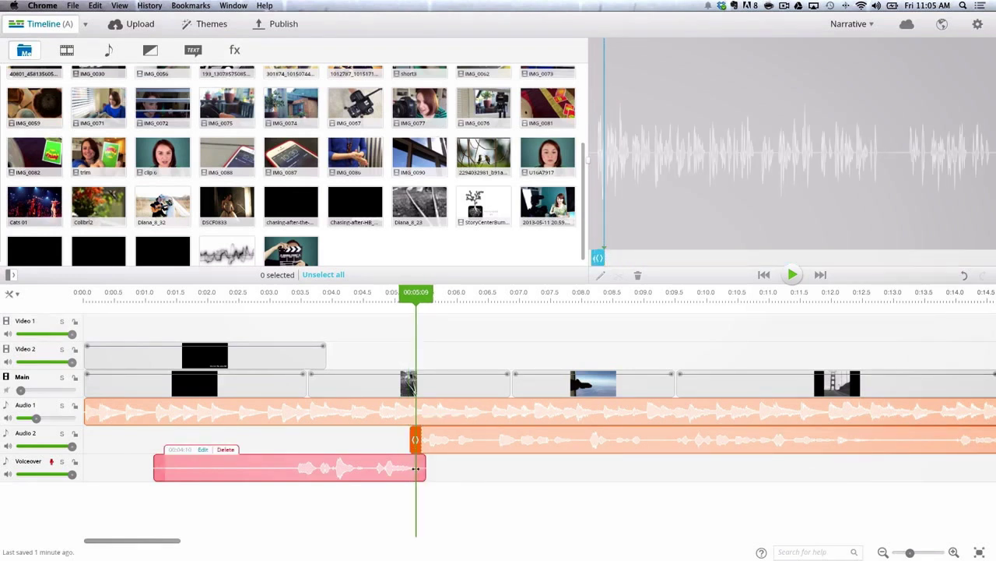
click(364, 295)
key(space)
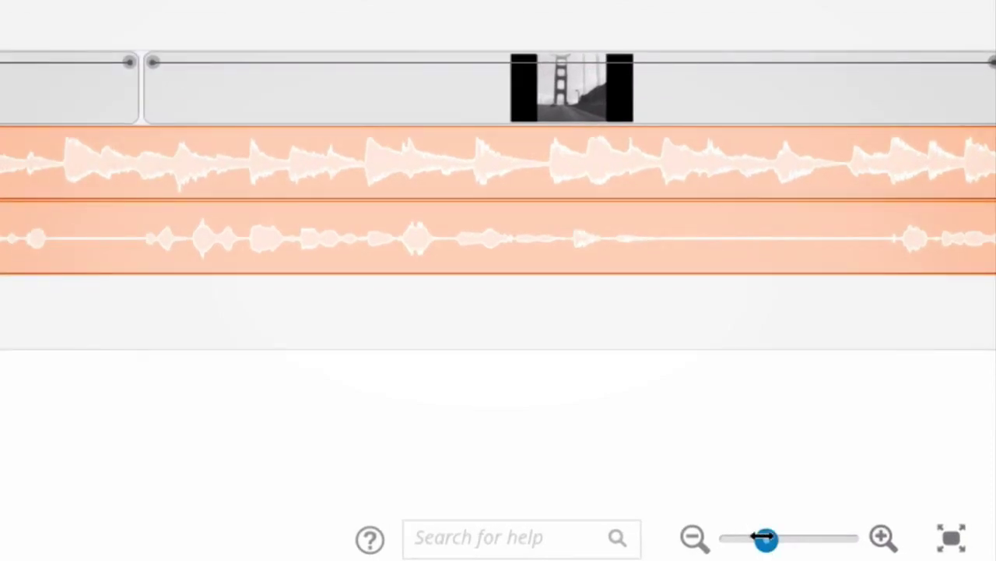
Step: Move the following narration section on Audio 2 against the preceding one at about 0:12.7 and play the result
drag(764, 537, 797, 537)
drag(471, 440, 282, 439)
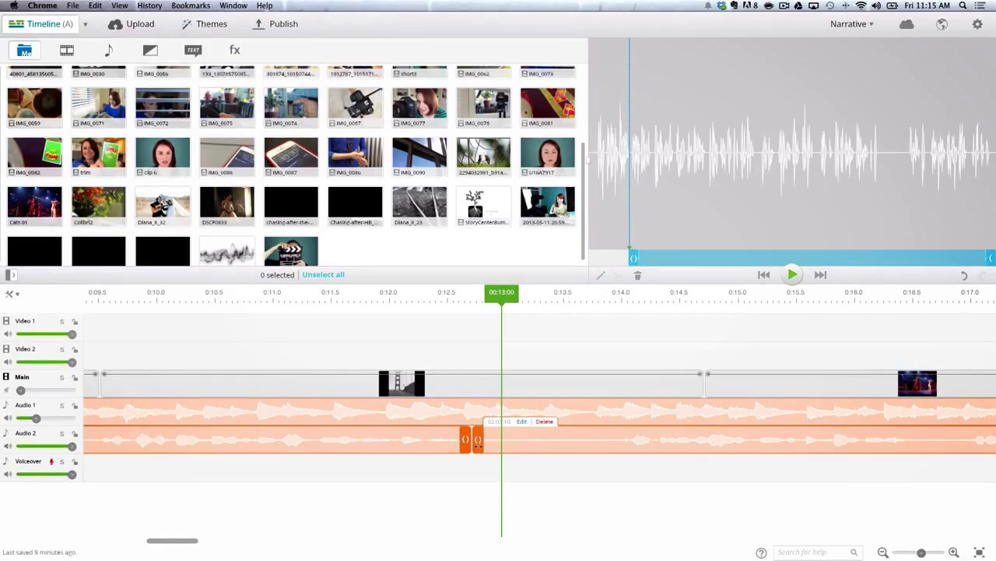
key(space)
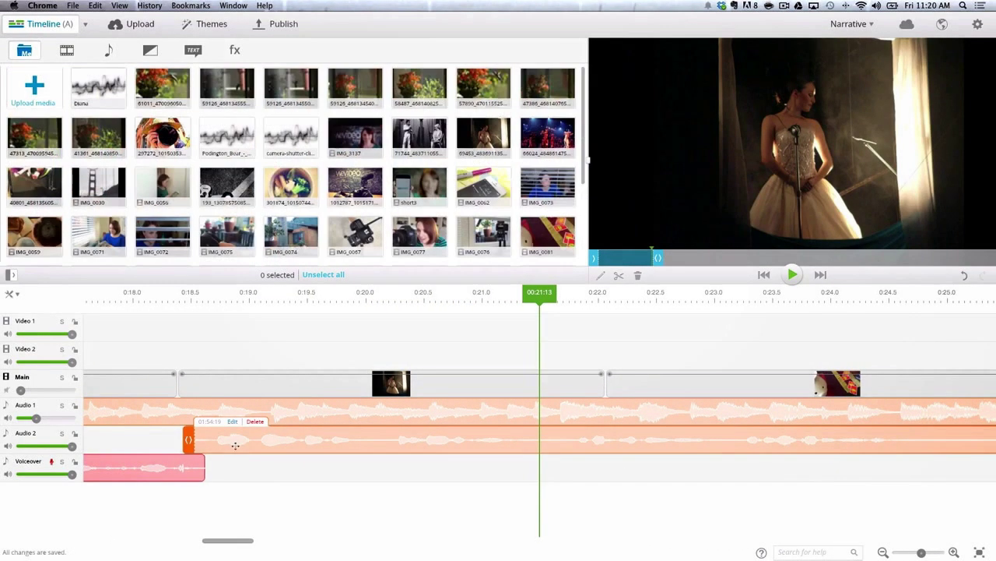
Step: Shift the following narration to open a gap at about 00:18:16 and fill it with a short silent section on Audio 2
drag(236, 440, 350, 445)
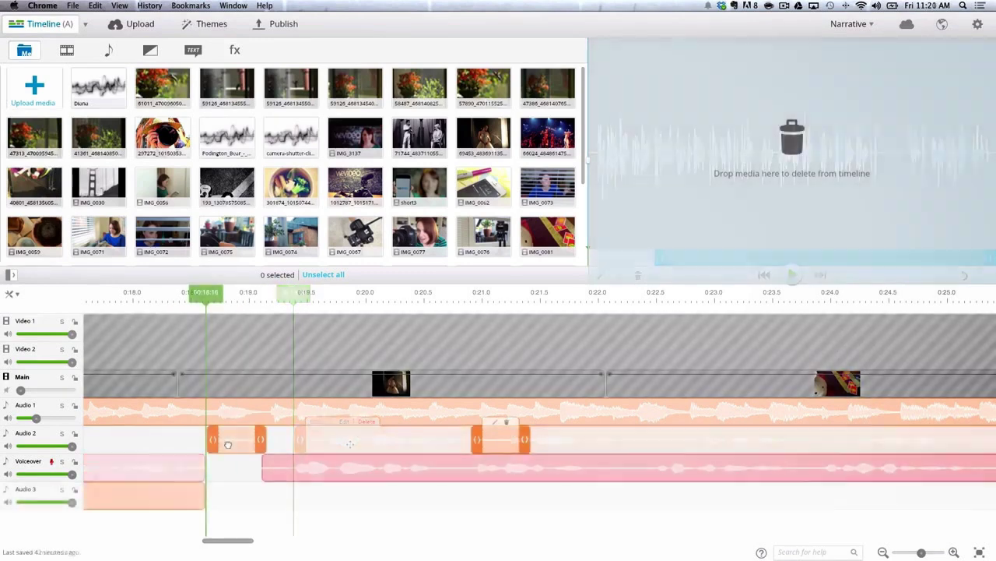
drag(226, 442, 226, 442)
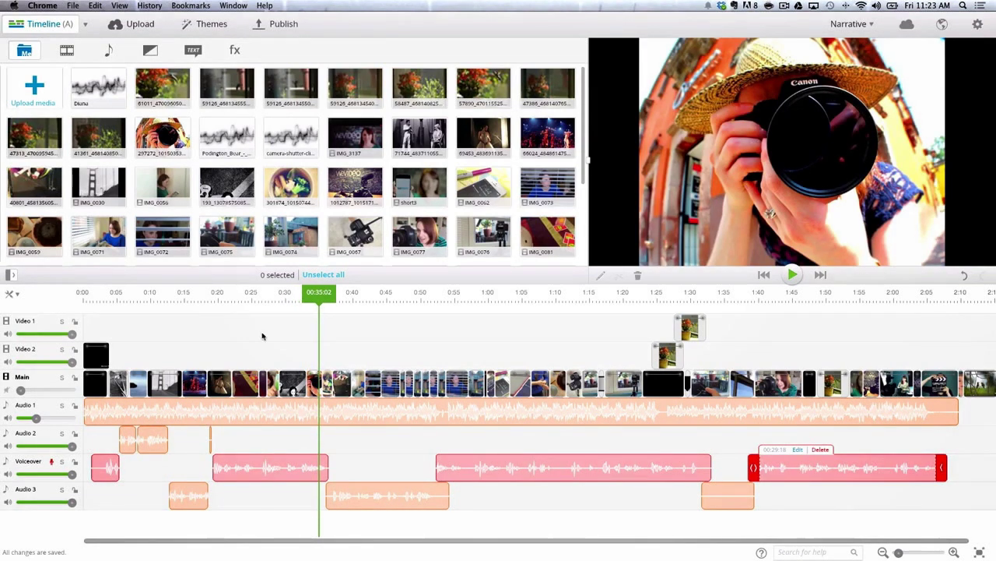
Step: Trim the end of the guitar photo clip on the Main track back to about 00:32:04 and play the sequence
click(293, 382)
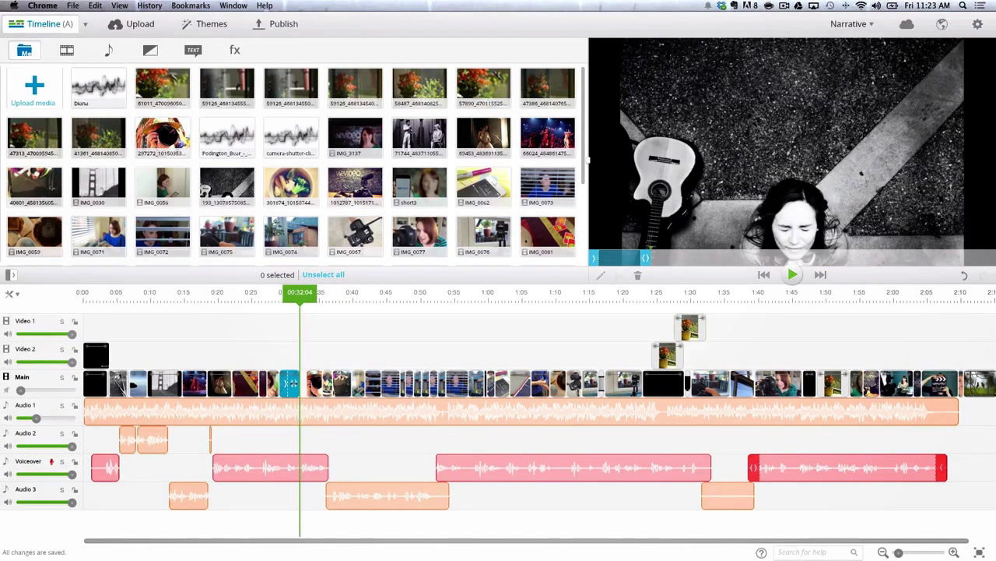
key(space)
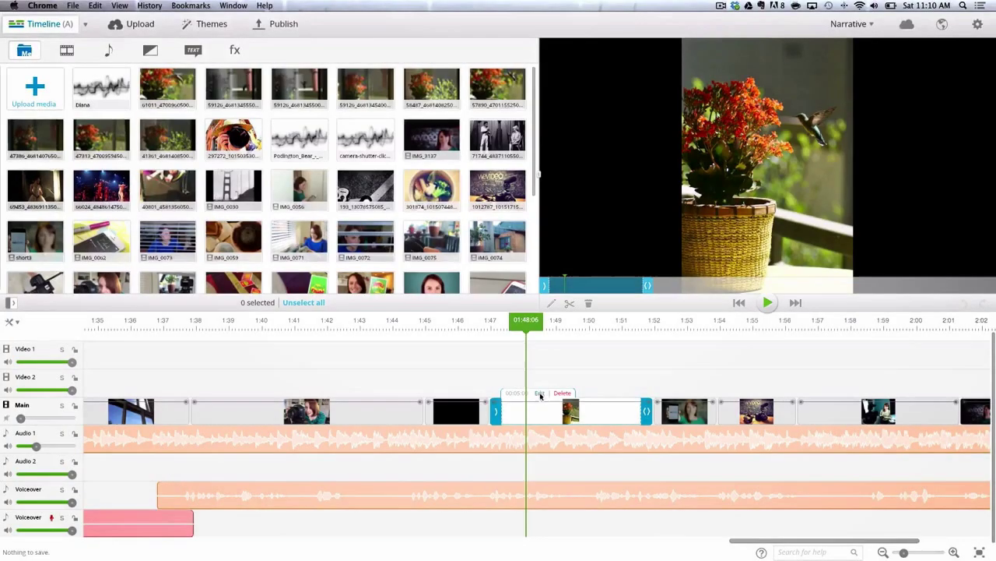
Step: Open the Colibri2 hummingbird photo clip for editing and apply the Ken Burns effect
click(540, 393)
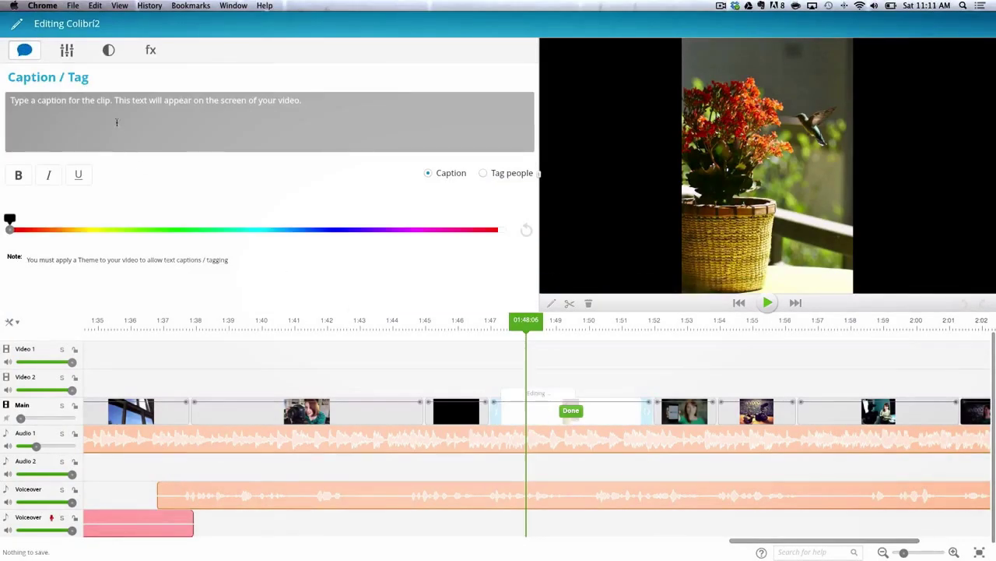
click(148, 50)
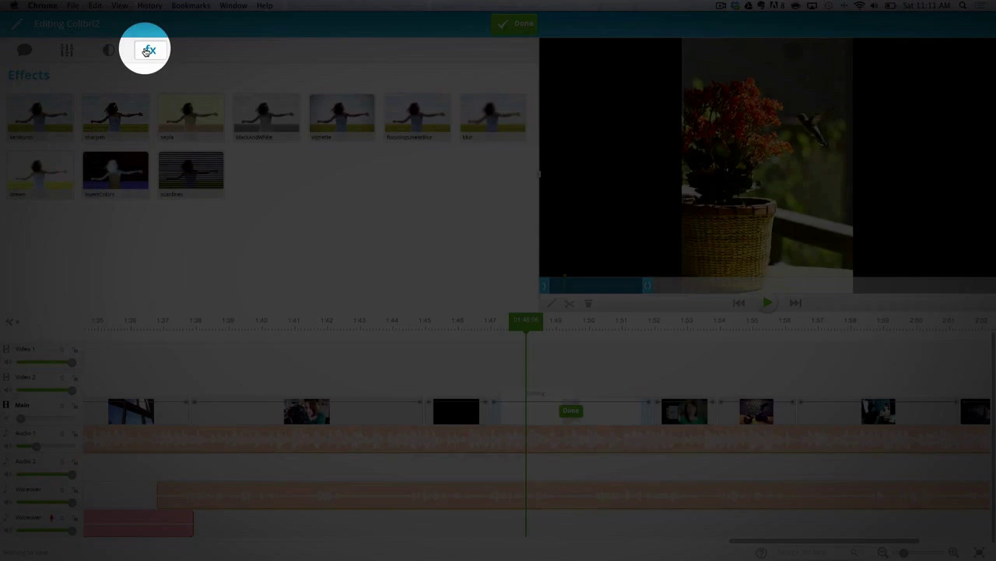
click(53, 111)
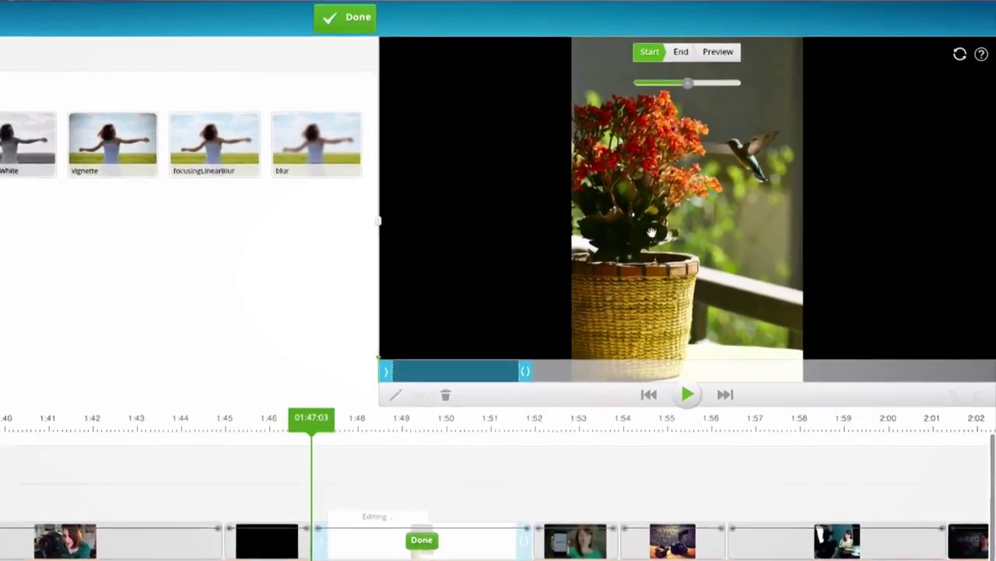
Step: Zoom the photo's start framing in on the flowers and hummingbird, zoom the end framing in too, and preview the movement
drag(688, 83, 667, 88)
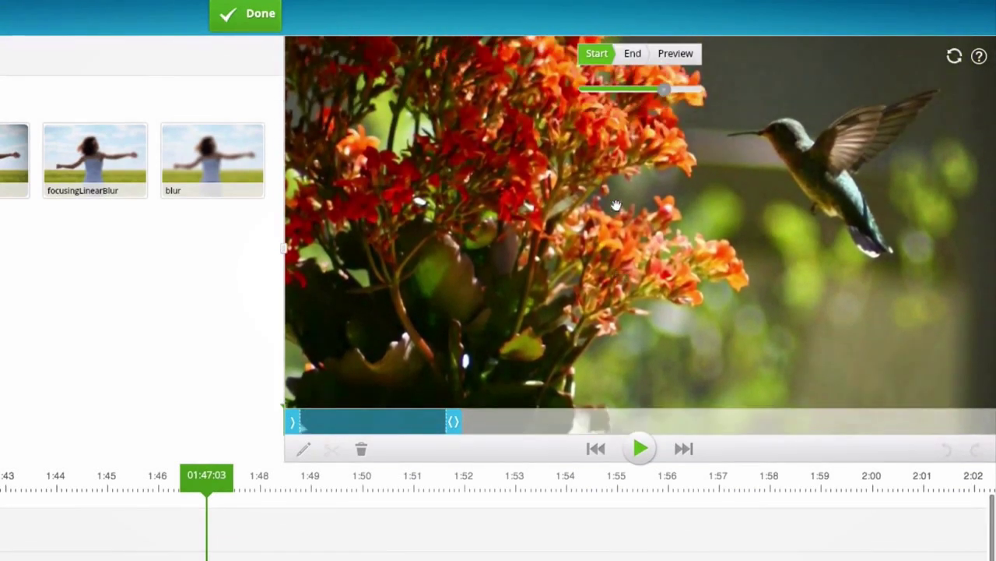
click(632, 53)
drag(641, 89, 675, 89)
click(676, 53)
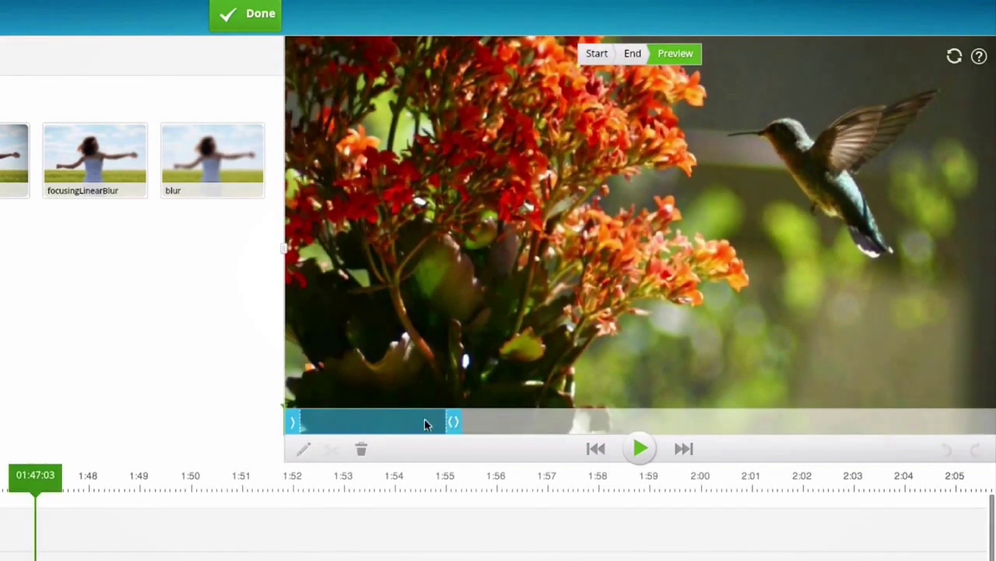
Step: Extend the hummingbird photo clip to end at about 01:54:23 and preview its animation
drag(451, 421, 550, 421)
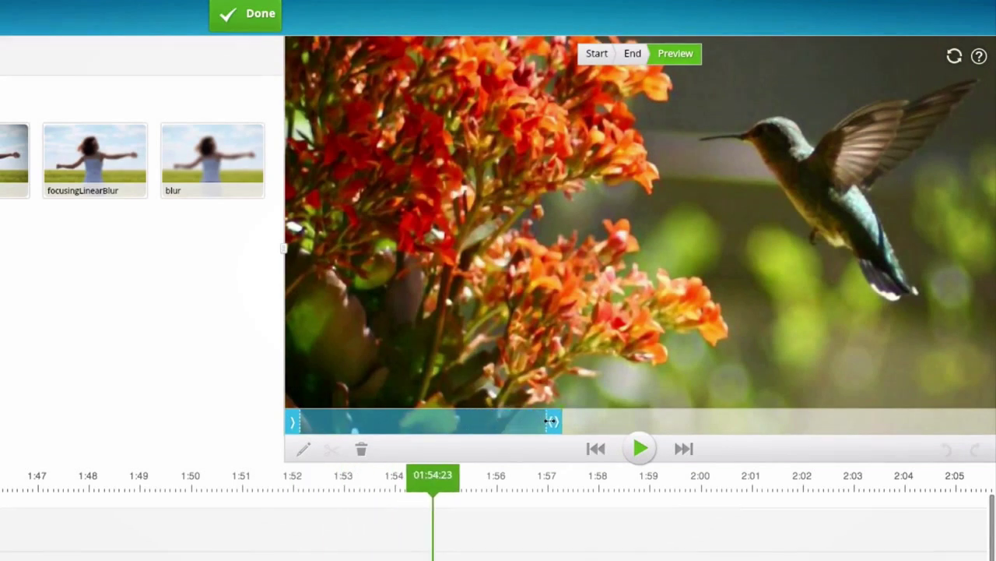
click(662, 63)
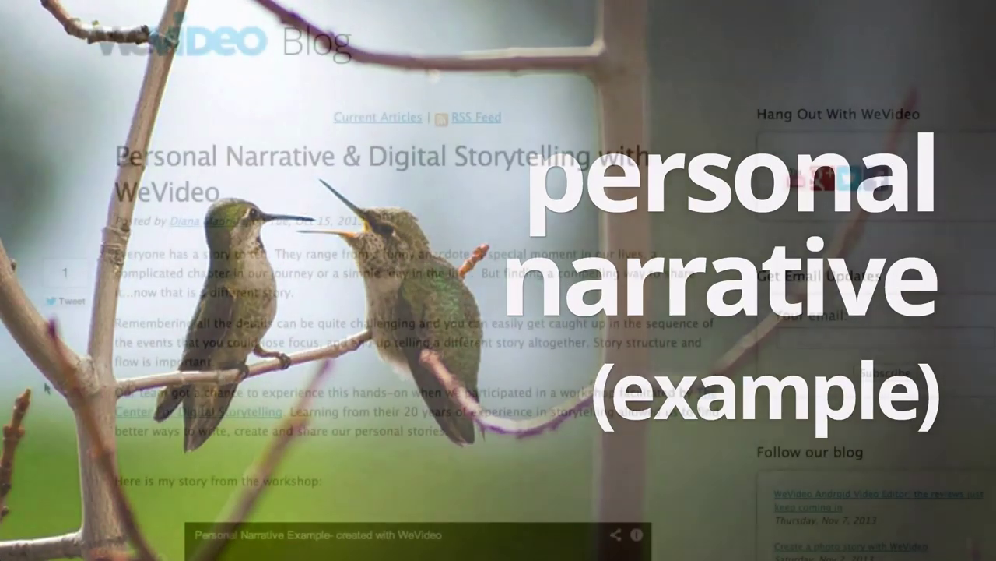
Step: Read the WeVideo Blog article "Personal Narrative & Digital Storytelling with WeVideo" down to its embedded example video
scroll(44, 381, down, 3)
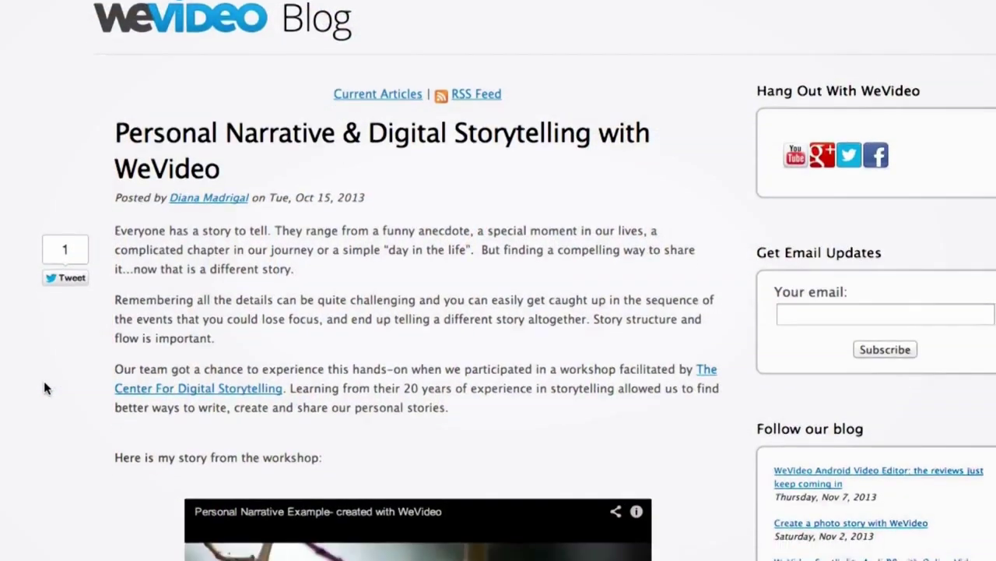
scroll(44, 381, down, 5)
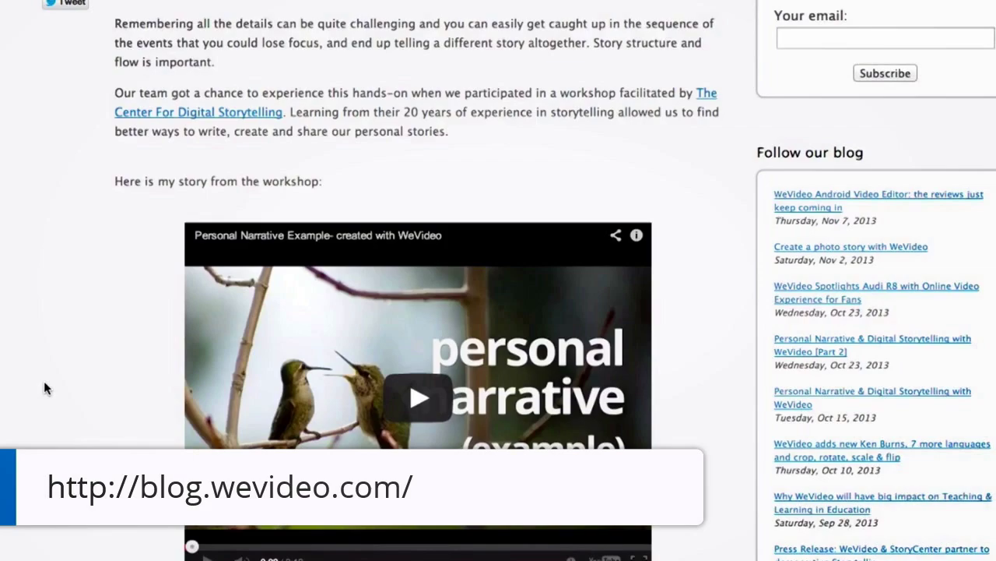